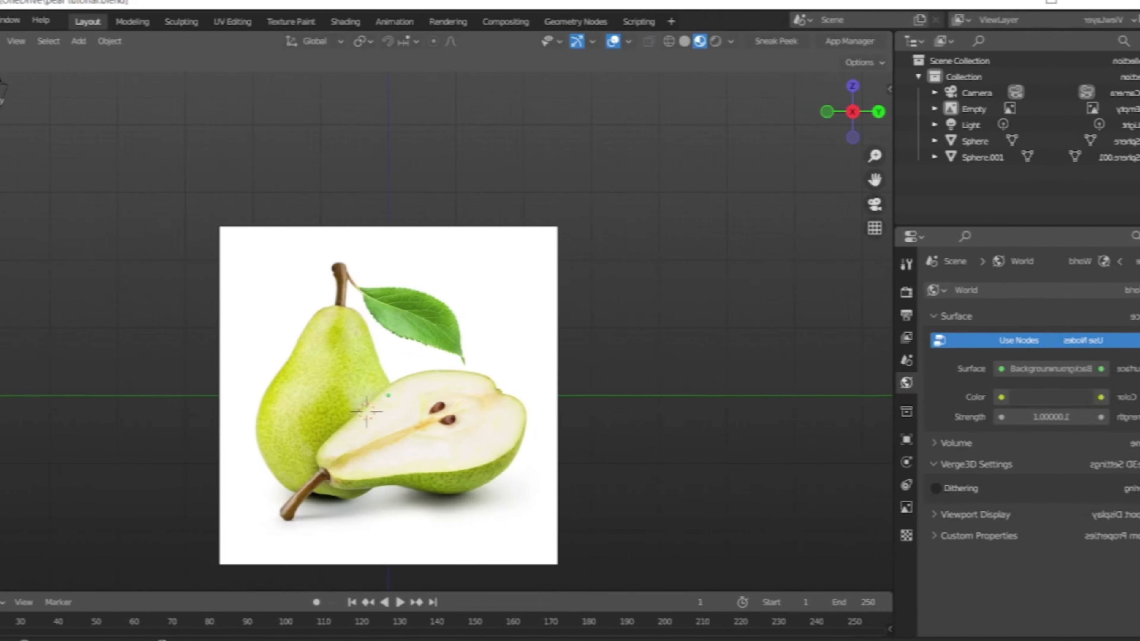
# - Add a UV sphere and move it along Y over the pear body in the reference
pyautogui.hotkey('shift', 'a')
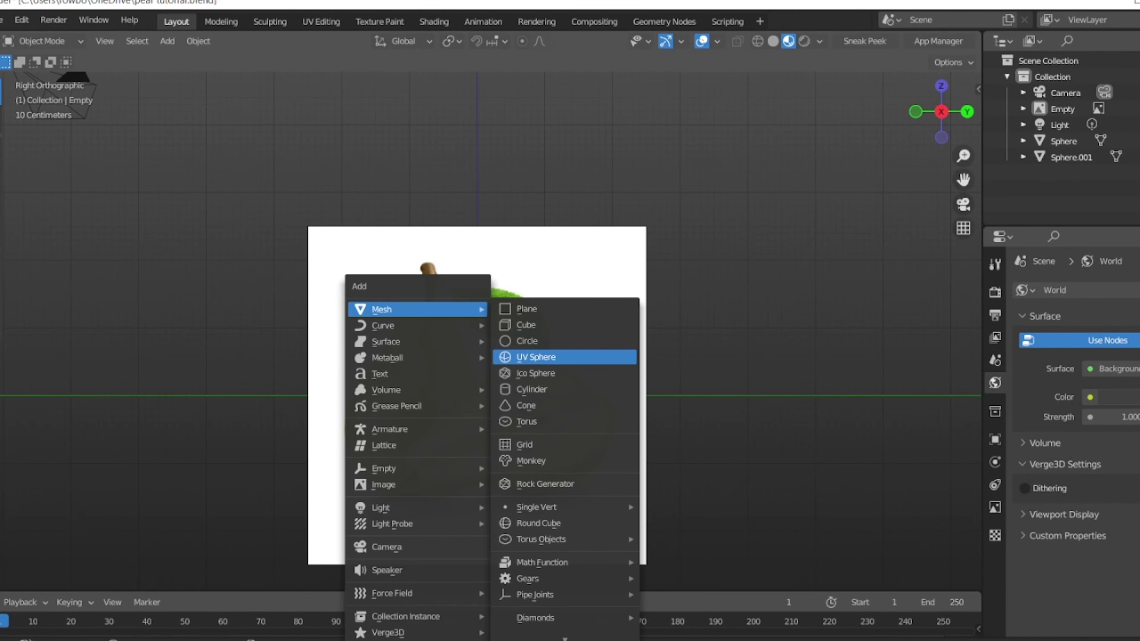
pyautogui.click(536, 357)
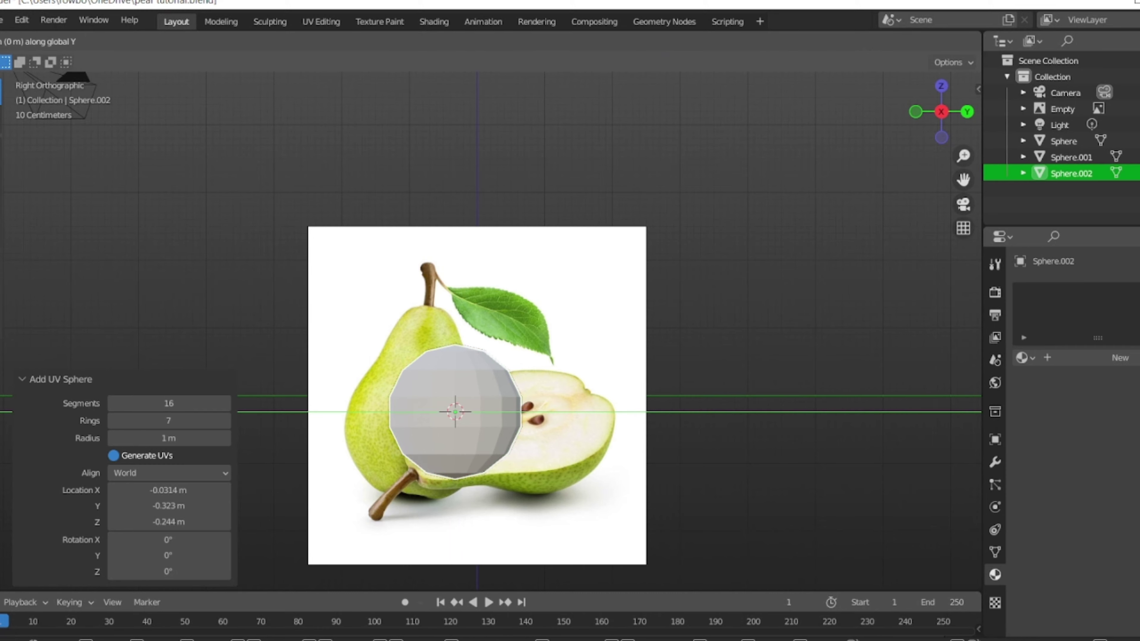
pyautogui.press('g')
pyautogui.press('y')
pyautogui.click(555, 507)
# - Enlarge the sphere to 1.112, settle it slightly lower, and enter Edit Mode
pyautogui.press('s')
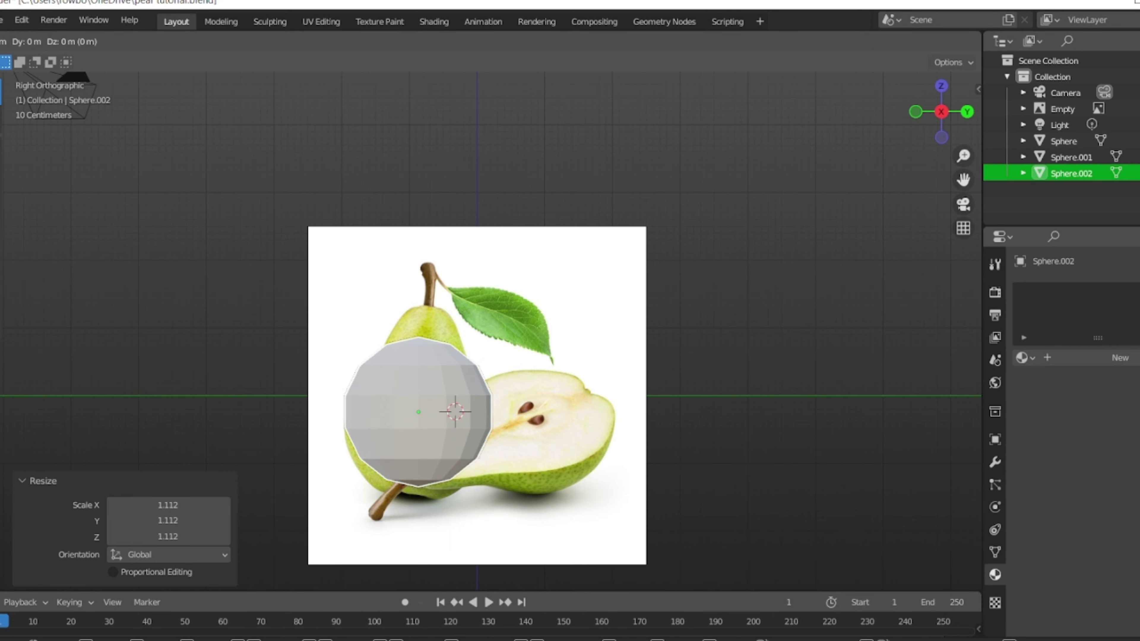
pyautogui.press('g')
pyautogui.click(556, 528)
pyautogui.press('Tab')
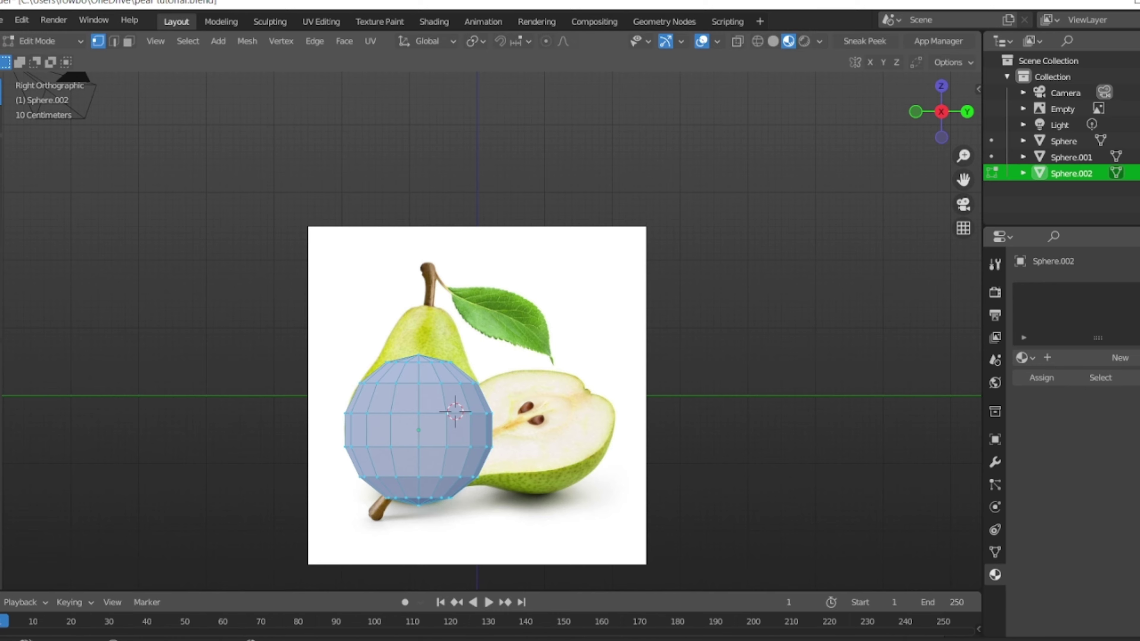
# - With a see-through view, select the sphere's top cap vertices and raise them along Z
pyautogui.hotkey('shift', 'z')
pyautogui.scroll(2, 490, 386)
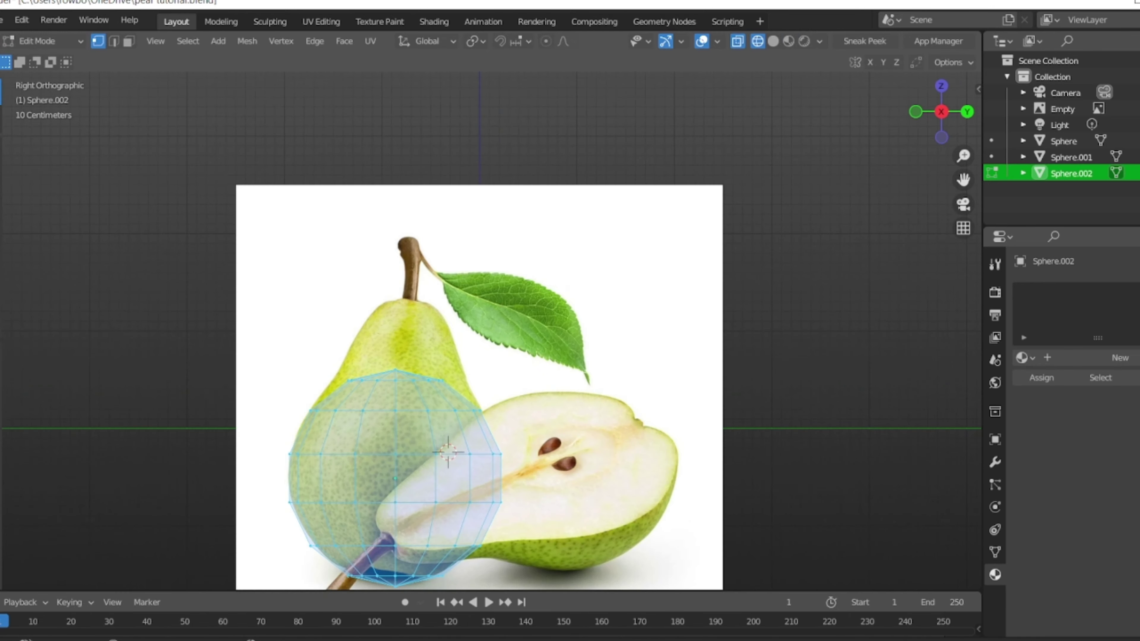
pyautogui.moveTo(336, 351); pyautogui.dragTo(498, 426)
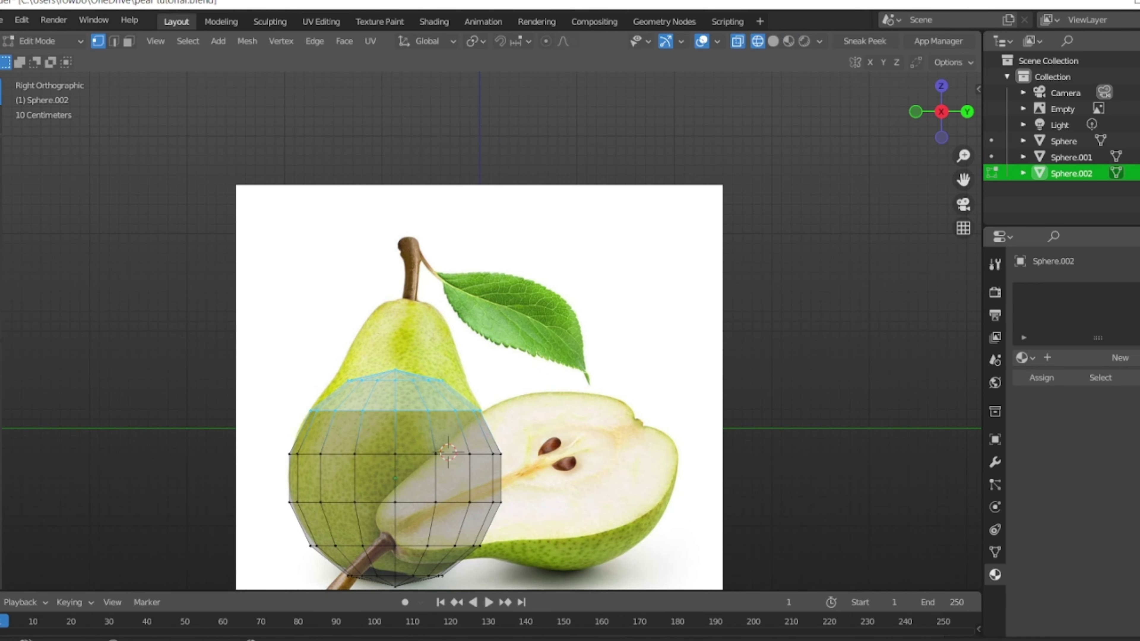
pyautogui.press('g')
pyautogui.press('z')
pyautogui.press('Return')
# - Narrow the top cap to the pear's neck width and nudge it slightly upward
pyautogui.press('s')
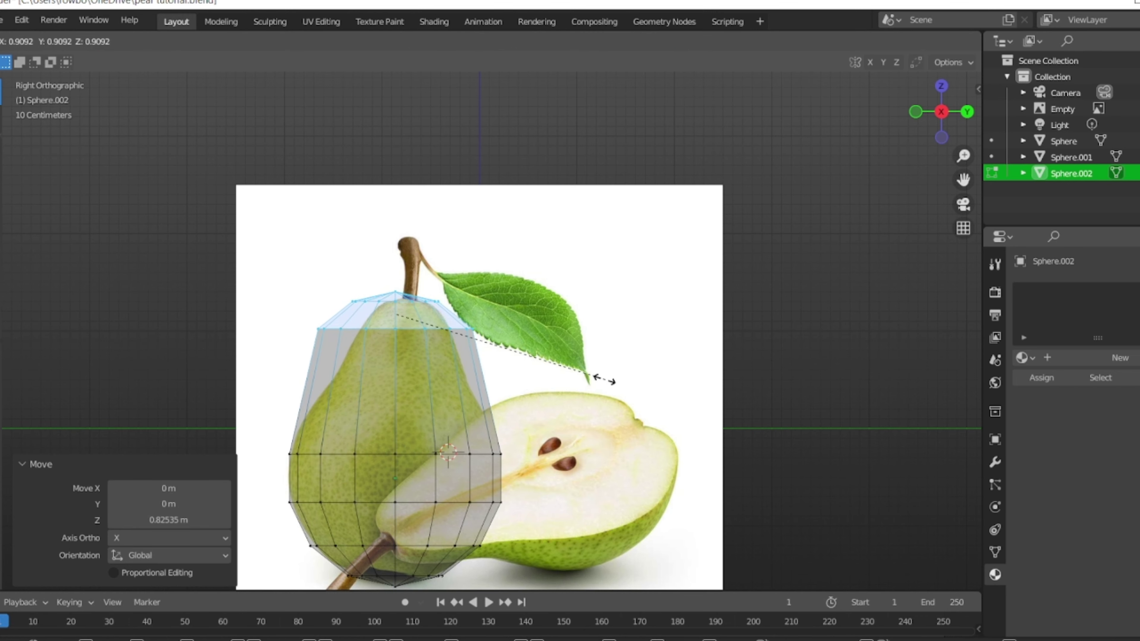
pyautogui.click(552, 375)
pyautogui.press('g')
pyautogui.press('y')
pyautogui.rightClick(570, 376)
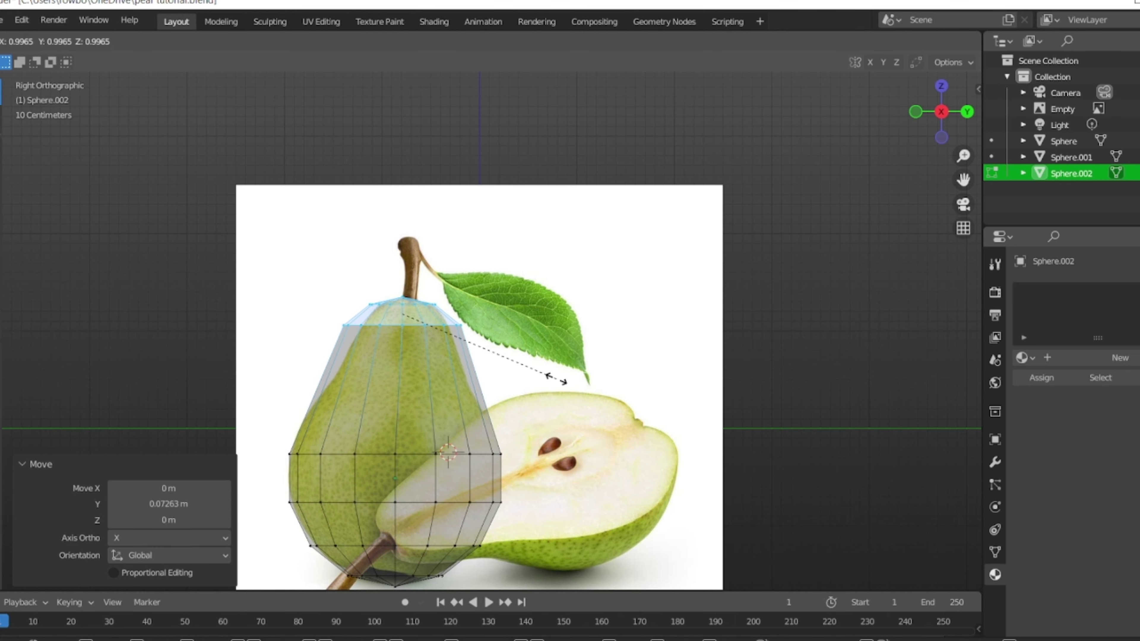
pyautogui.press('s')
pyautogui.click(570, 376)
pyautogui.press('g')
pyautogui.press('Return')
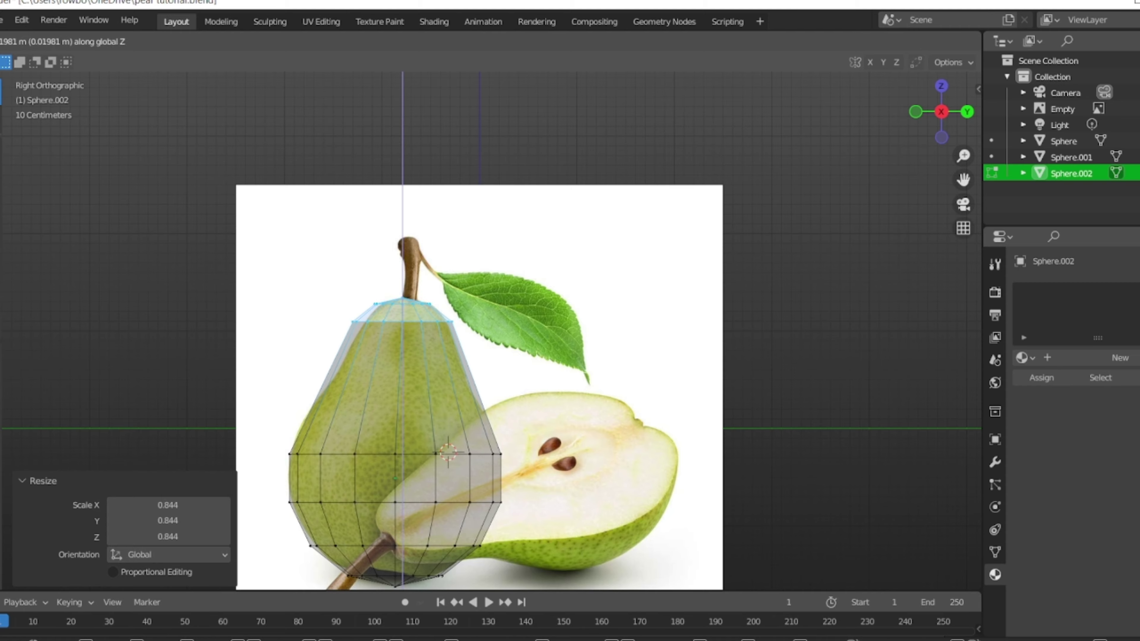
pyautogui.scroll(3, 490, 332)
pyautogui.moveTo(489, 332); pyautogui.dragTo(538, 306, button='middle')
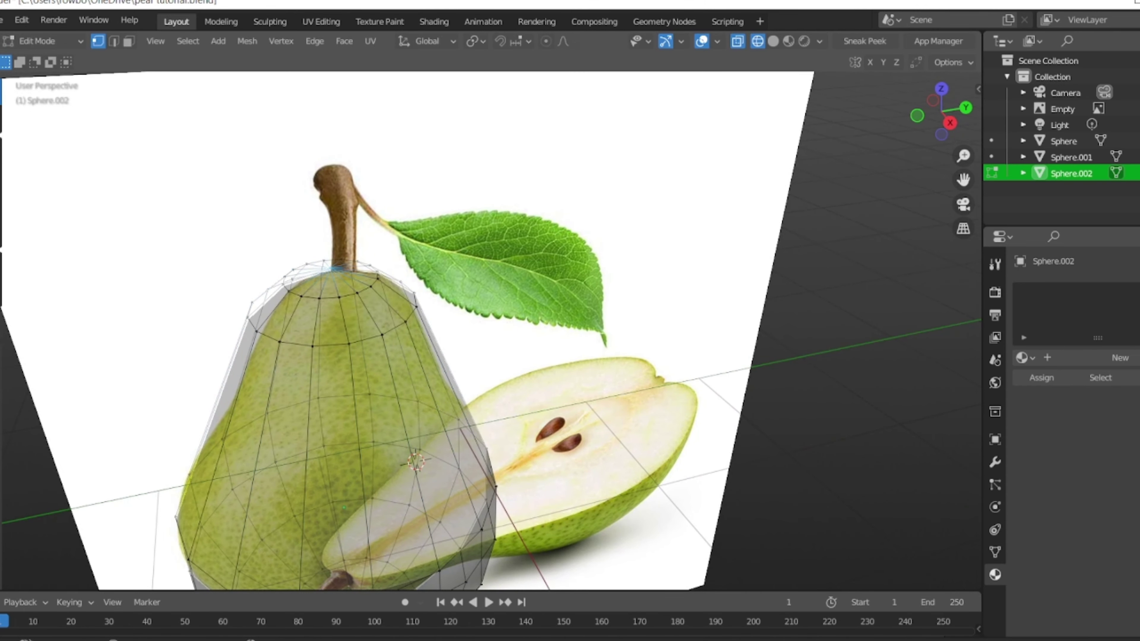
# - Delete the top vertex and fill the opened top with a face
pyautogui.moveTo(341, 342)
pyautogui.mouseDown(button='middle')
pyautogui.moveTo(314, 317)
pyautogui.moveTo(341, 310)
pyautogui.mouseUp(button='middle')
pyautogui.press('x')
pyautogui.click(314, 317)
pyautogui.press('2')
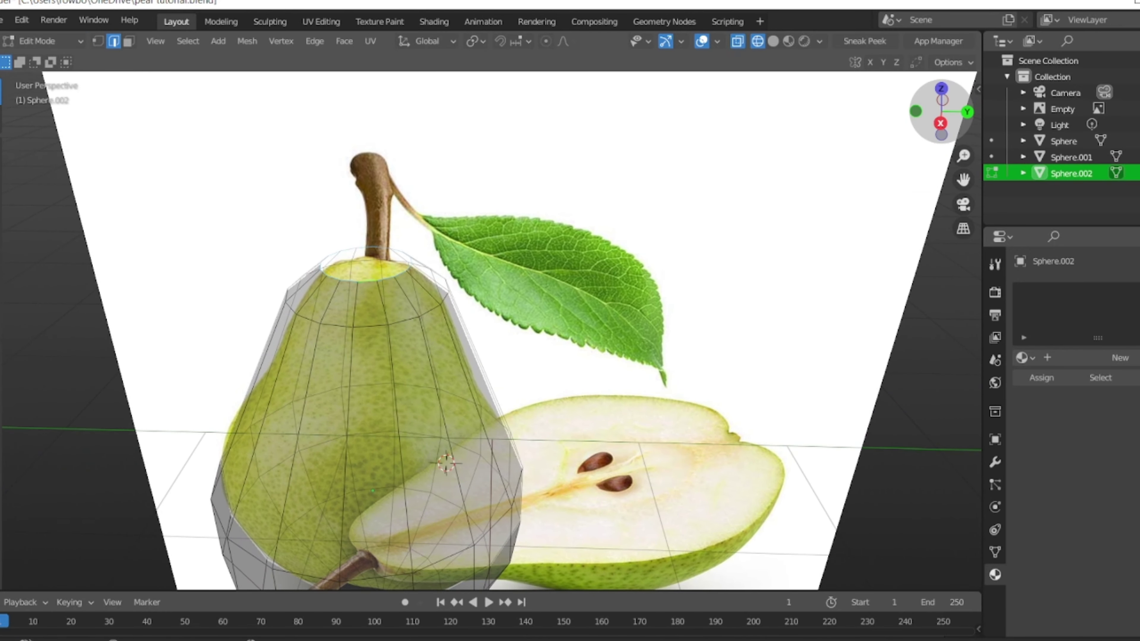
pyautogui.press('Tab')
pyautogui.press('Tab')
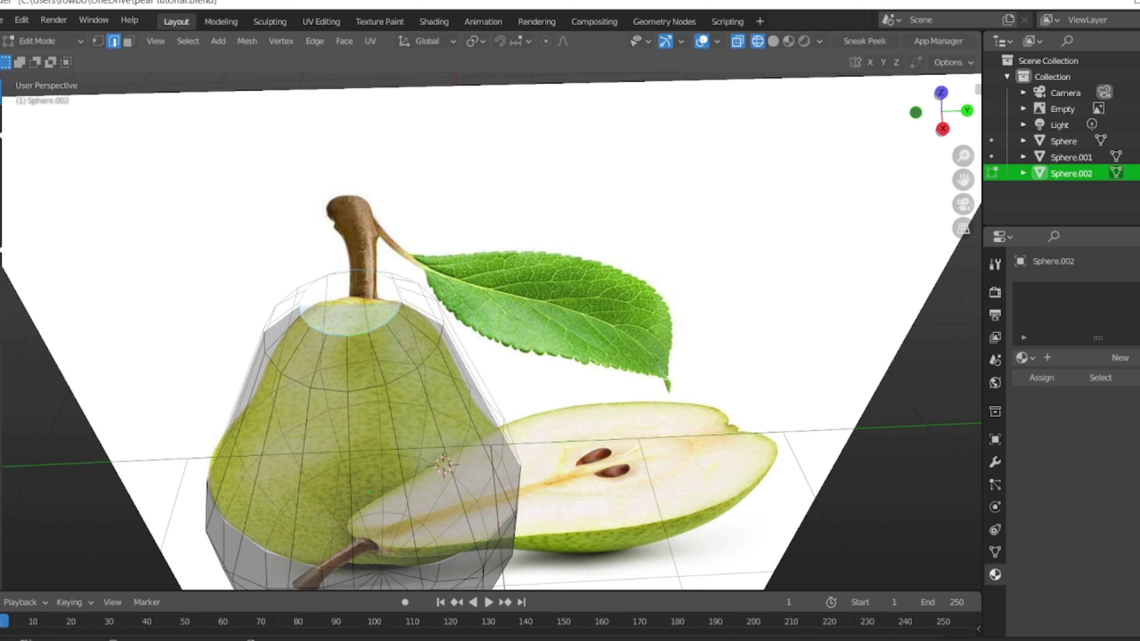
# - Inset the top face into a small ring
pyautogui.press('i')
pyautogui.press('Return')
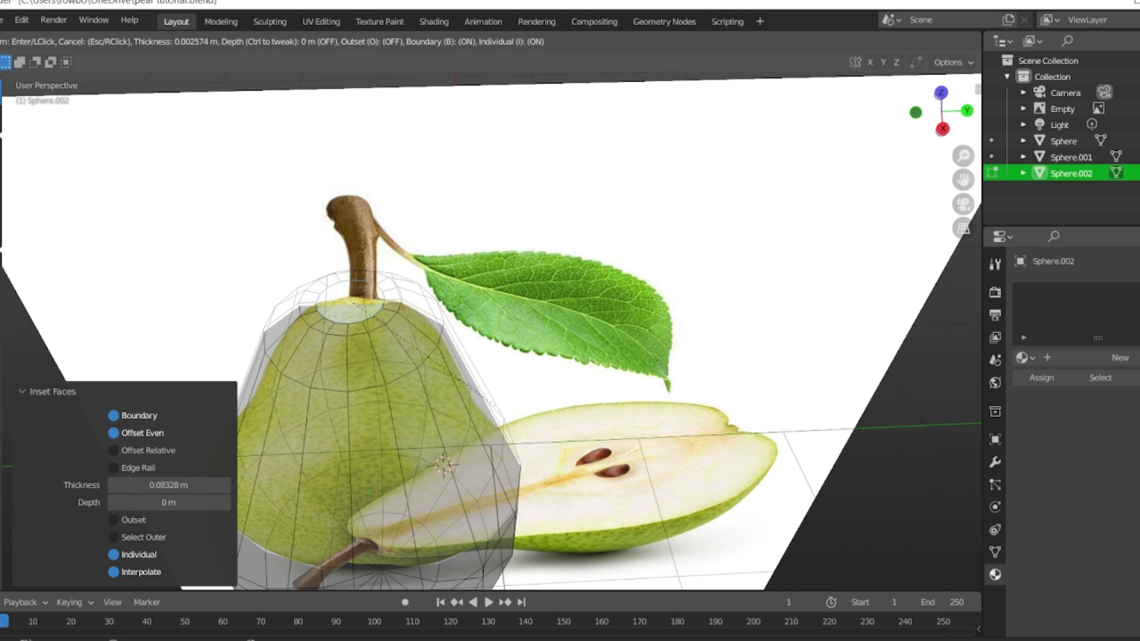
pyautogui.press('i')
pyautogui.press('Return')
pyautogui.scroll(2, 494, 359)
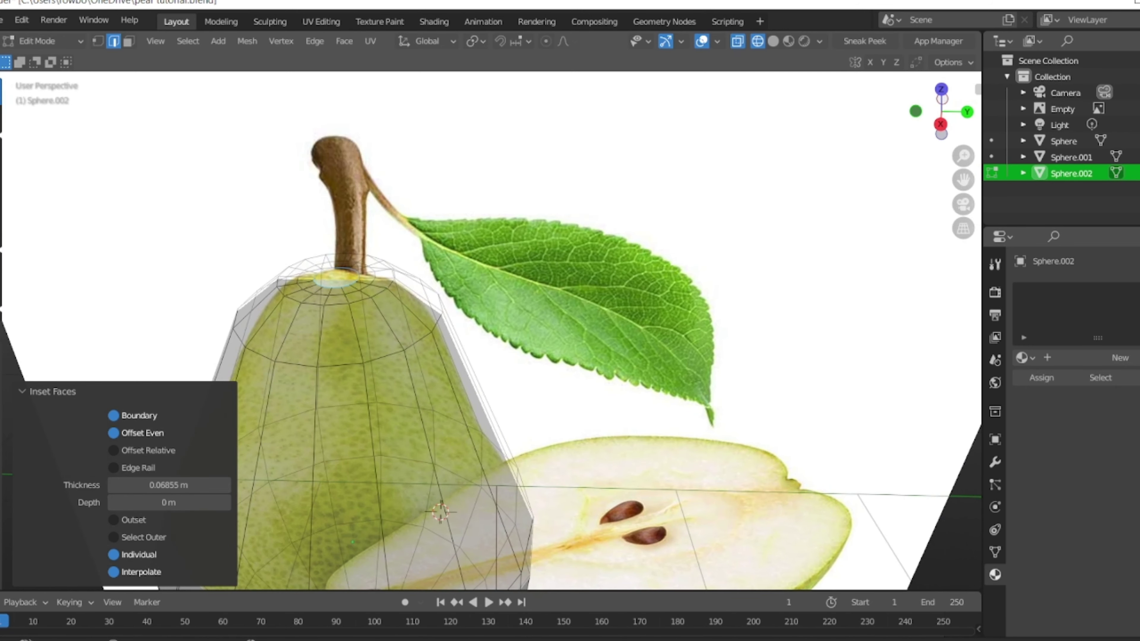
# - Sink the inset top ring slightly down along Z
pyautogui.hotkey('ctrl', 'r')
pyautogui.press('Escape')
pyautogui.moveTo(493, 359); pyautogui.dragTo(494, 314, button='middle')
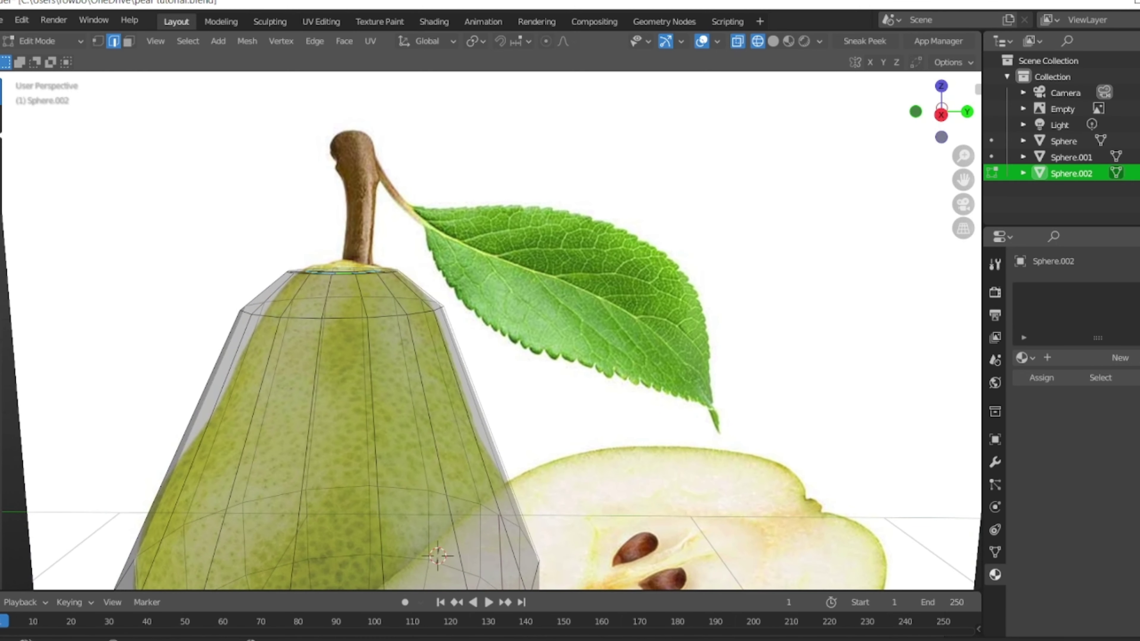
pyautogui.press('g')
pyautogui.press('z')
pyautogui.press('Return')
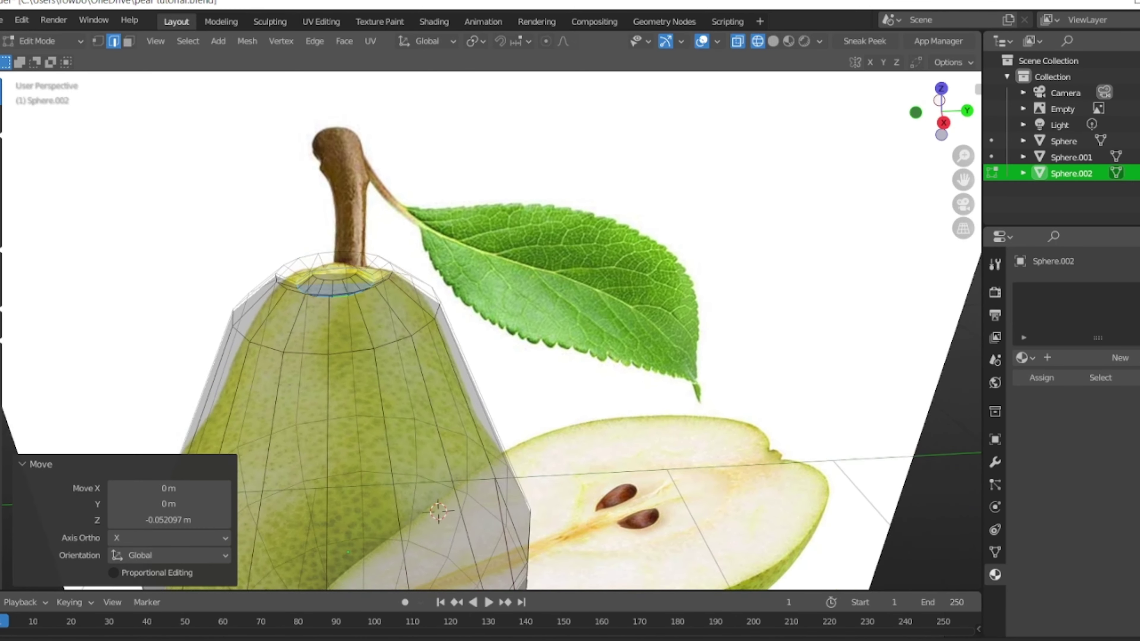
pyautogui.moveTo(494, 360); pyautogui.dragTo(494, 315, button='middle')
# - Extrude the top ring upward into a thin stem tube
pyautogui.hotkey('ctrl', 'r')
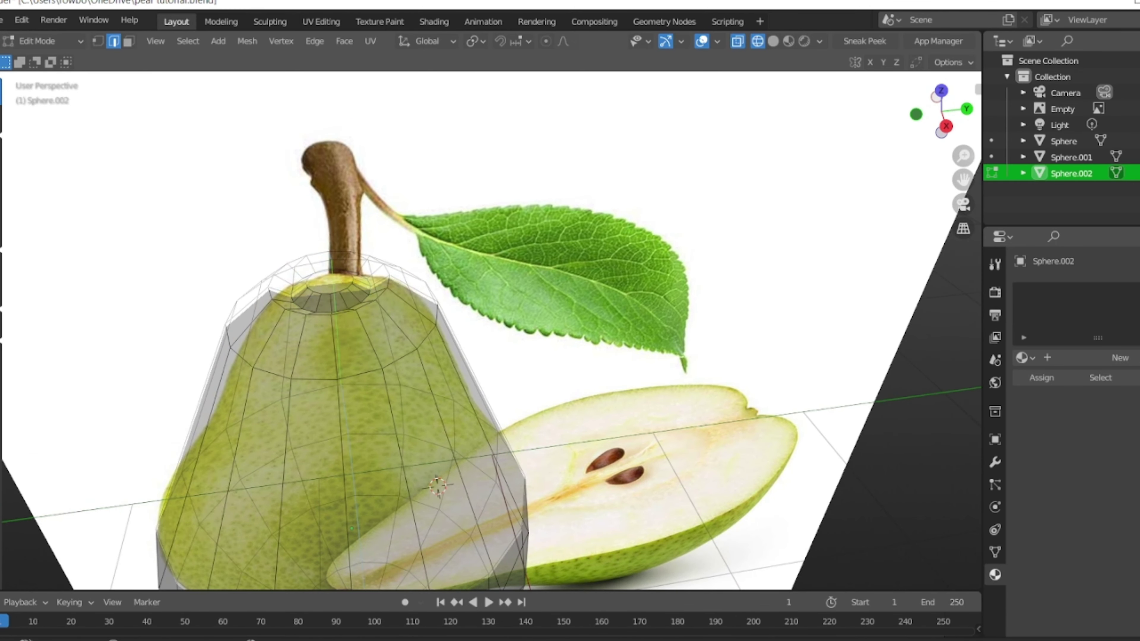
pyautogui.press('Escape')
pyautogui.moveTo(493, 360); pyautogui.dragTo(493, 314, button='middle')
pyautogui.press('e')
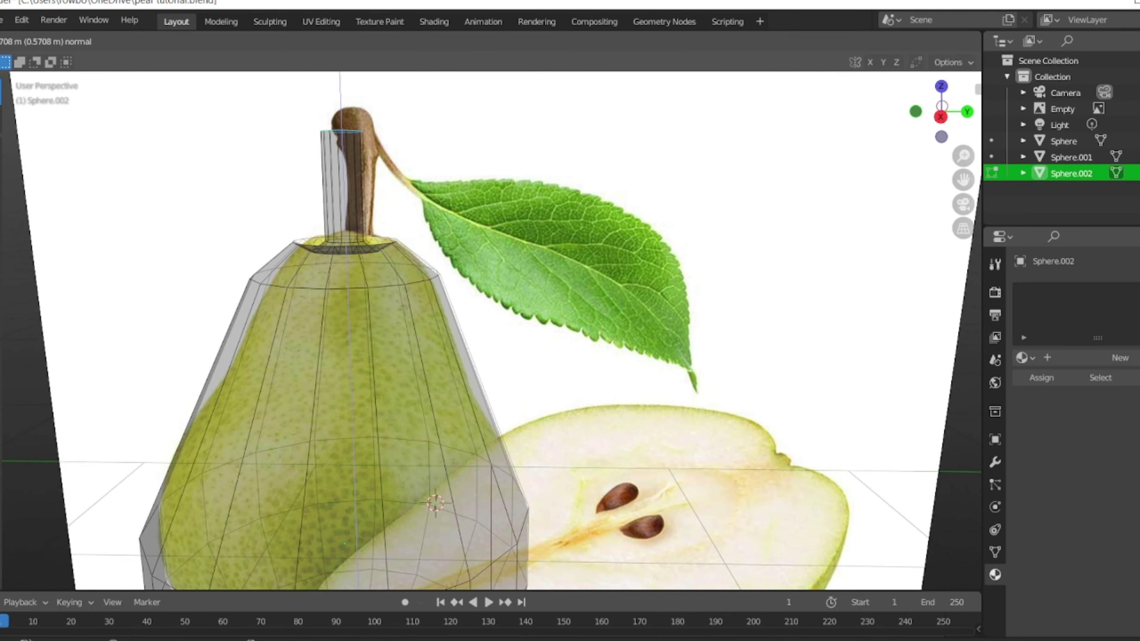
pyautogui.press('Return')
pyautogui.scroll(-3, 494, 333)
# - Preview the pear with materials, then return to see-through wireframe in Edit Mode
pyautogui.moveTo(494, 332); pyautogui.dragTo(493, 287, button='middle')
pyautogui.press('Tab')
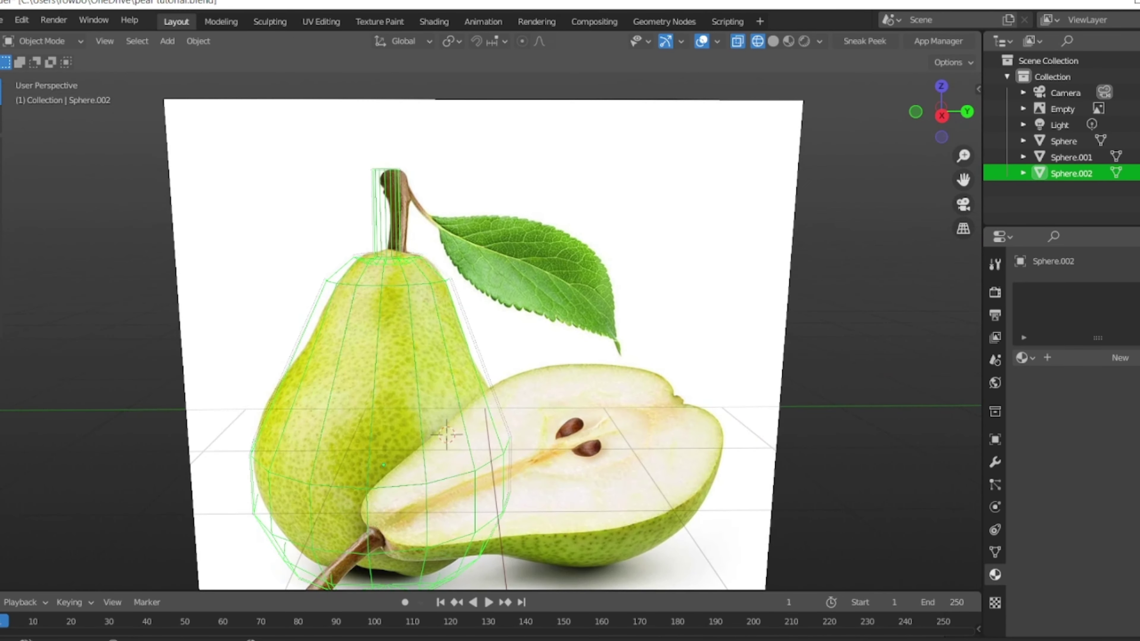
pyautogui.press('z')
pyautogui.scroll(-1, 489, 341)
pyautogui.scroll(-1, 489, 341)
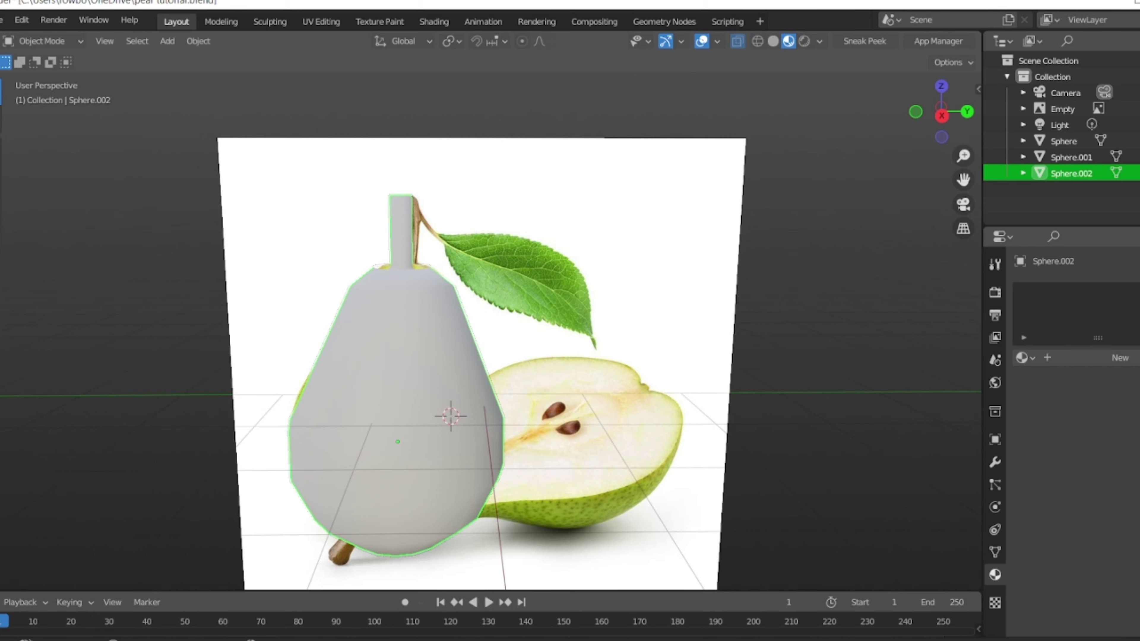
pyautogui.press('z')
pyautogui.hotkey('shift', 'z')
pyautogui.press('Tab')
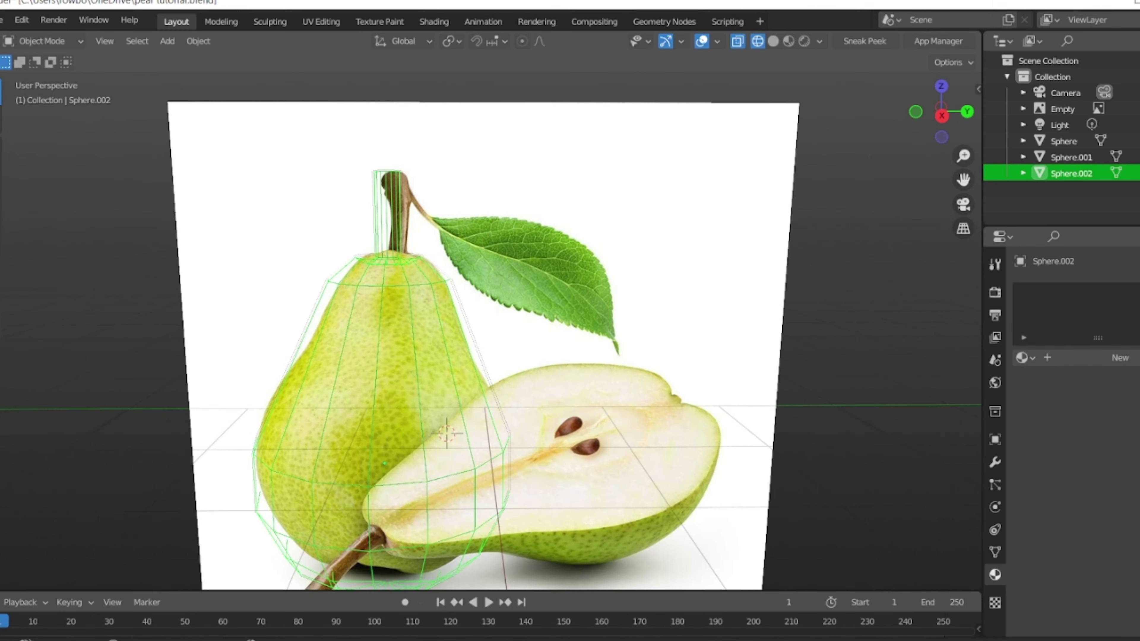
pyautogui.scroll(2, 489, 342)
pyautogui.moveTo(489, 342); pyautogui.dragTo(476, 350, button='middle')
pyautogui.scroll(-1, 489, 341)
# - Add two edge loops across the pear's upper body and scale them slightly inward
pyautogui.hotkey('ctrl', 'r')
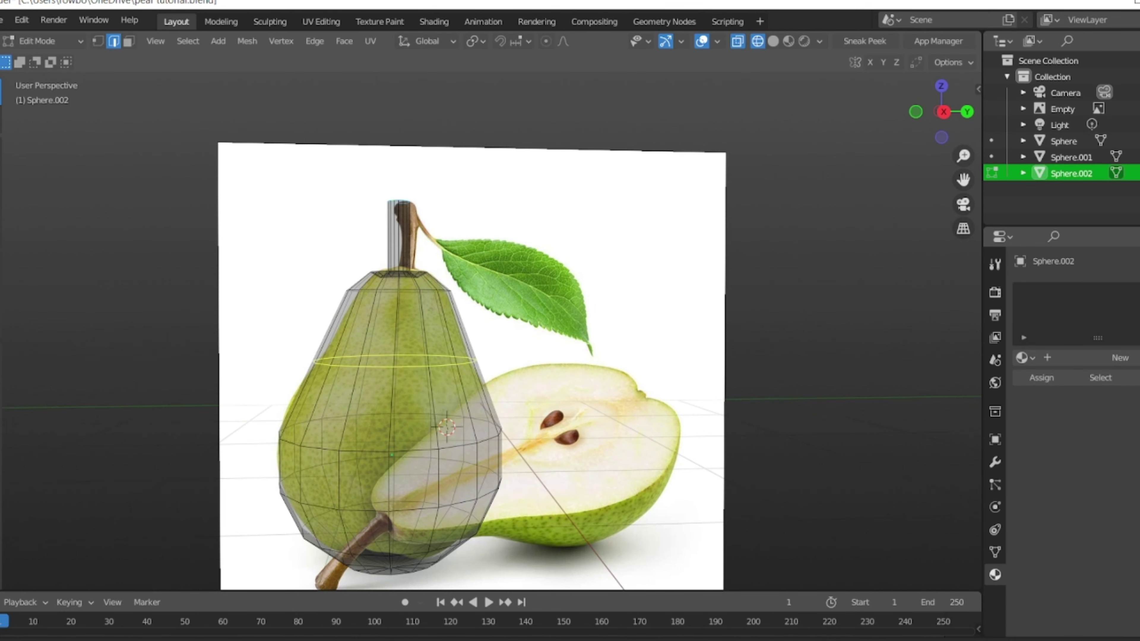
pyautogui.click(320, 398)
pyautogui.click(312, 427)
pyautogui.press('s')
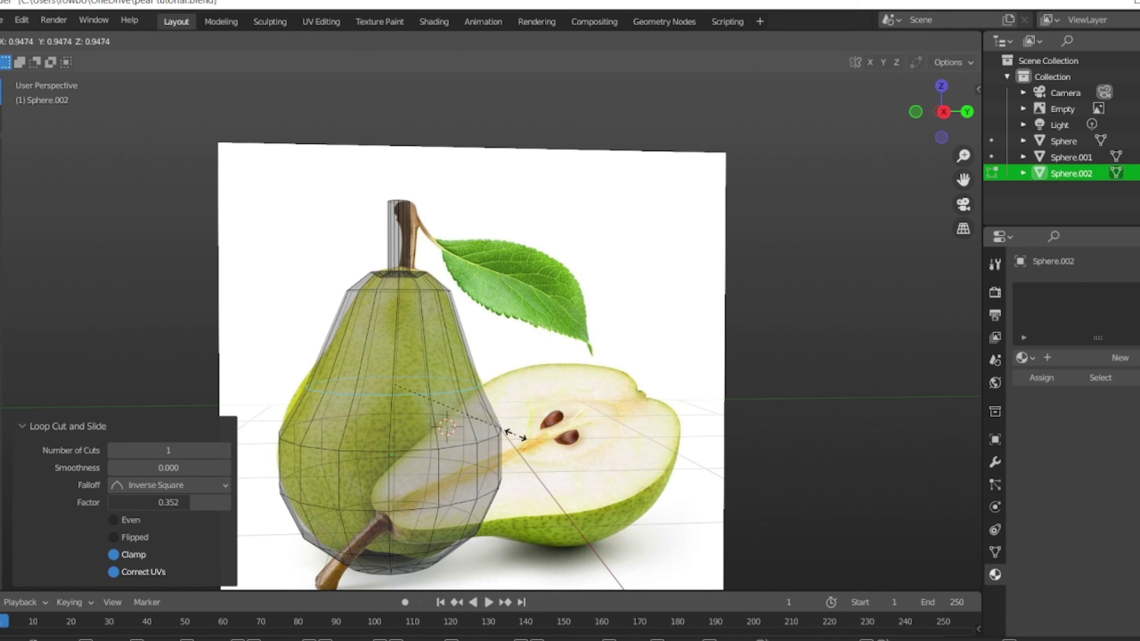
pyautogui.press('Return')
pyautogui.hotkey('ctrl', 't')
pyautogui.hotkey('ctrl', 'r')
pyautogui.click(334, 337)
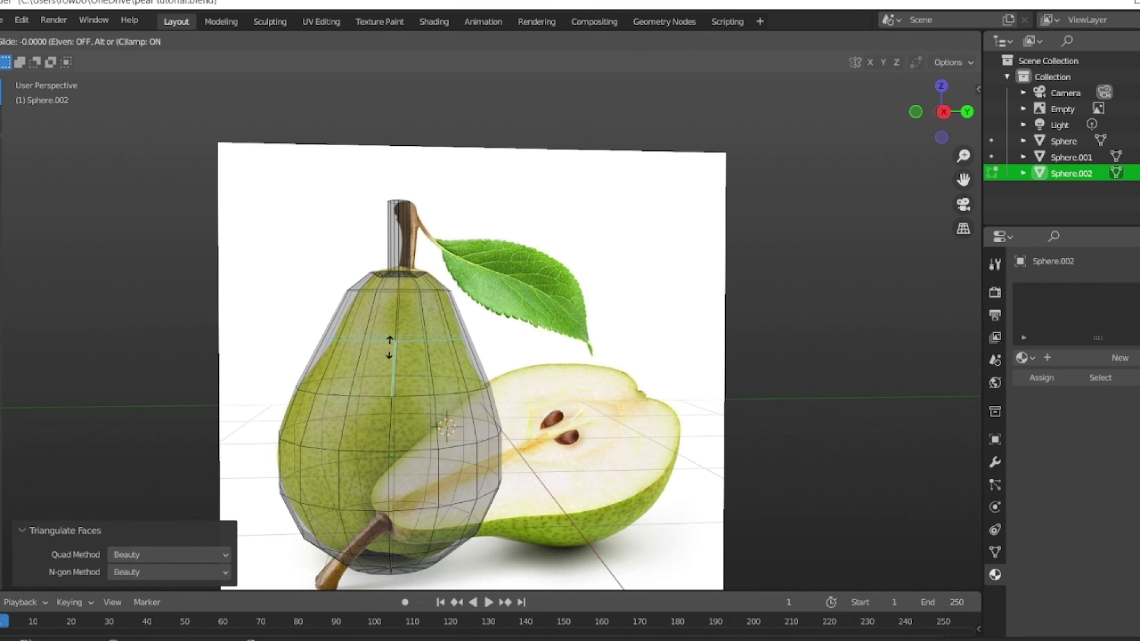
pyautogui.press('s')
pyautogui.press('Return')
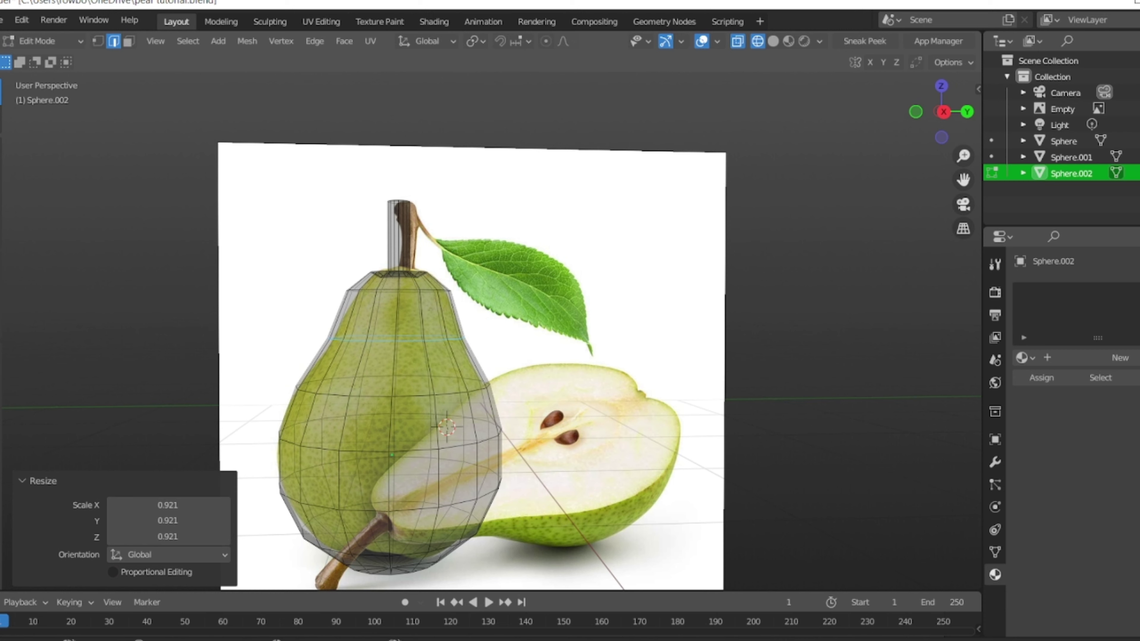
# - Add an edge loop near the pear's neck, then return to Object Mode as an opaque solid
pyautogui.hotkey('ctrl', 't')
pyautogui.hotkey('ctrl', 'r')
pyautogui.click(458, 324)
pyautogui.click(457, 323)
pyautogui.press('s')
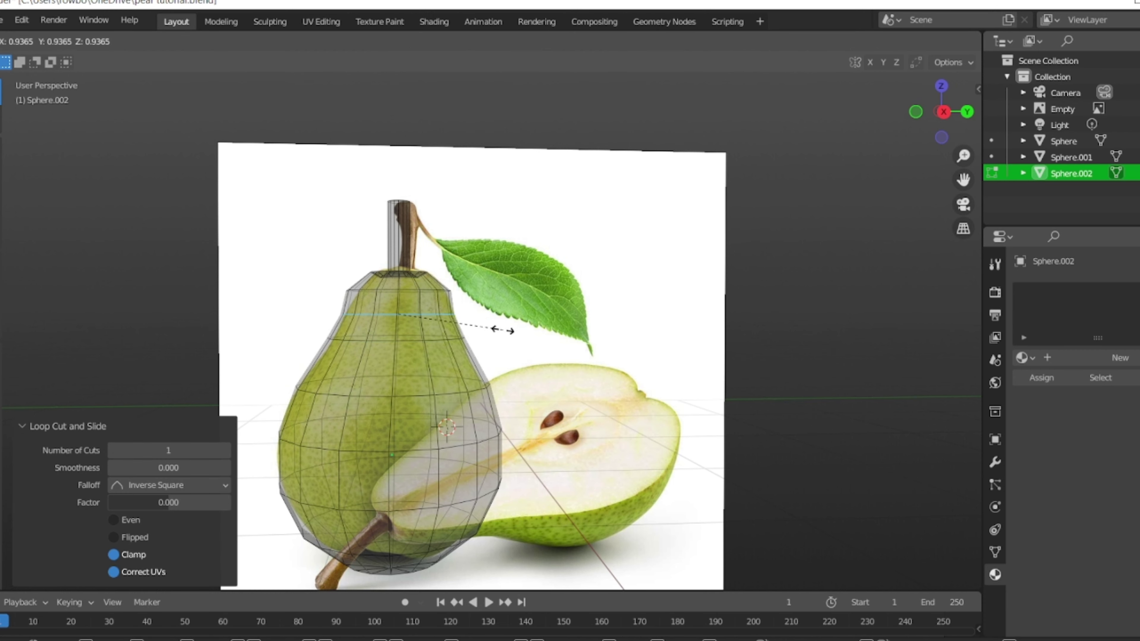
pyautogui.press('Return')
pyautogui.click(788, 41)
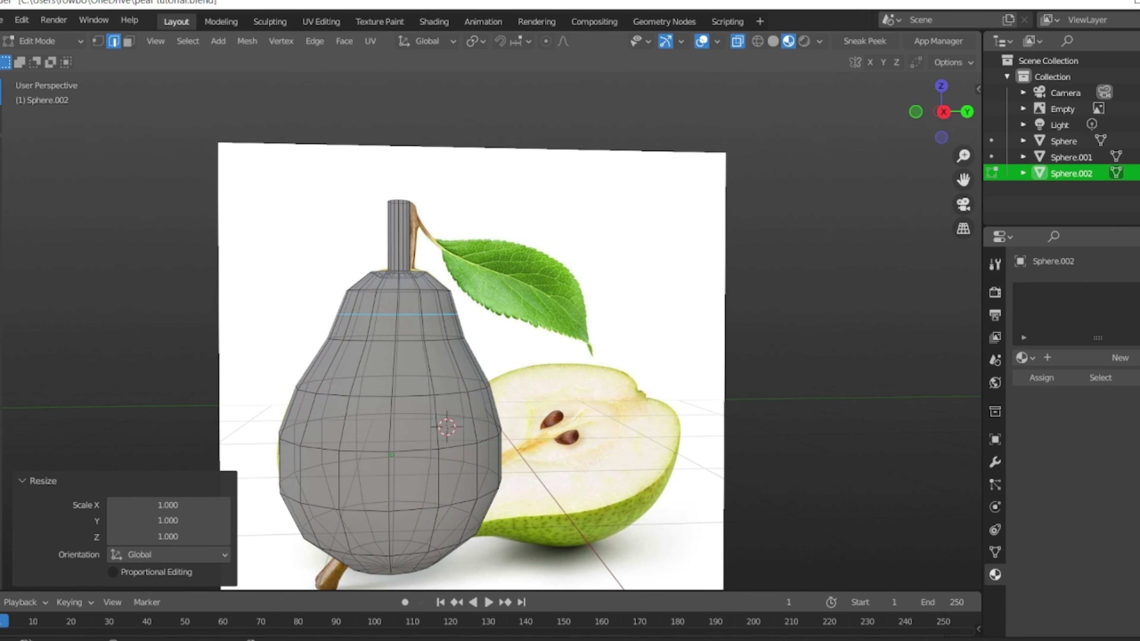
pyautogui.press('Tab')
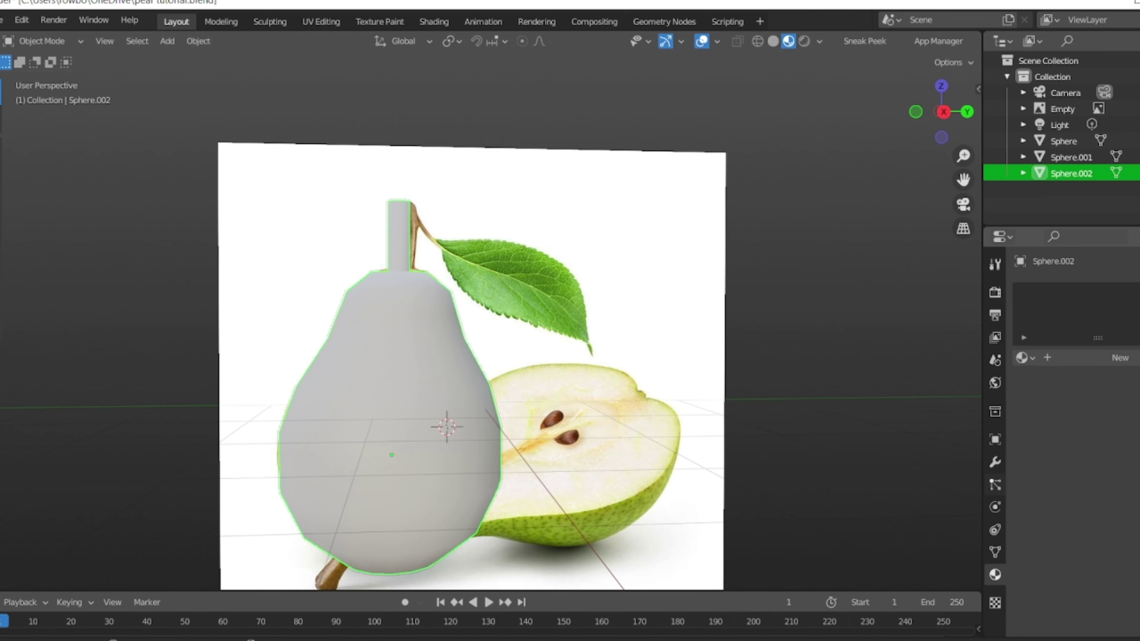
# - Add a Subdivision Surface modifier with viewport level 2 to the pear
pyautogui.click(995, 462)
pyautogui.click(1041, 290)
pyautogui.click(780, 491)
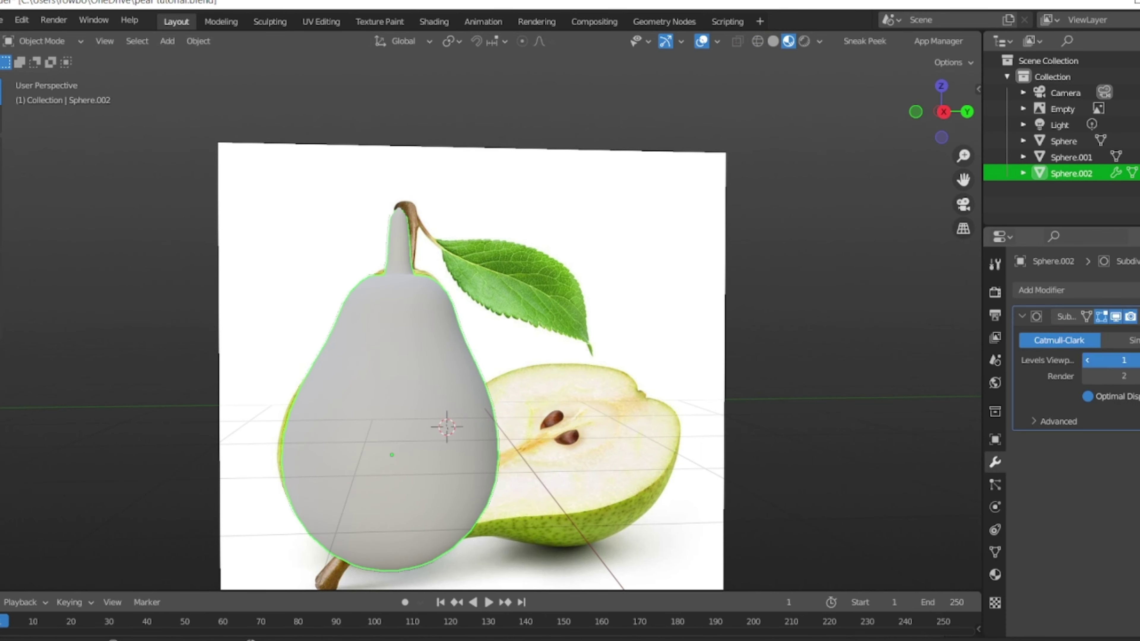
pyautogui.click(1135, 360)
# - Hide the reference images and cut a new edge loop at the stem base
pyautogui.press('Tab')
pyautogui.moveTo(494, 360); pyautogui.dragTo(516, 342, button='middle')
pyautogui.scroll(3, 516, 341)
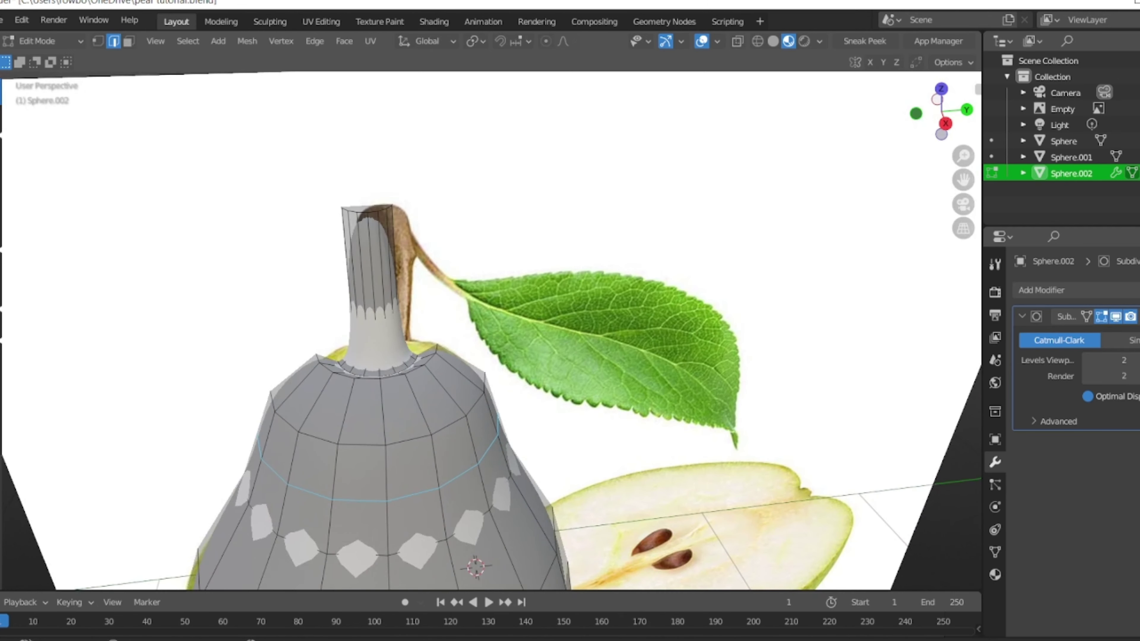
pyautogui.click(1135, 108)
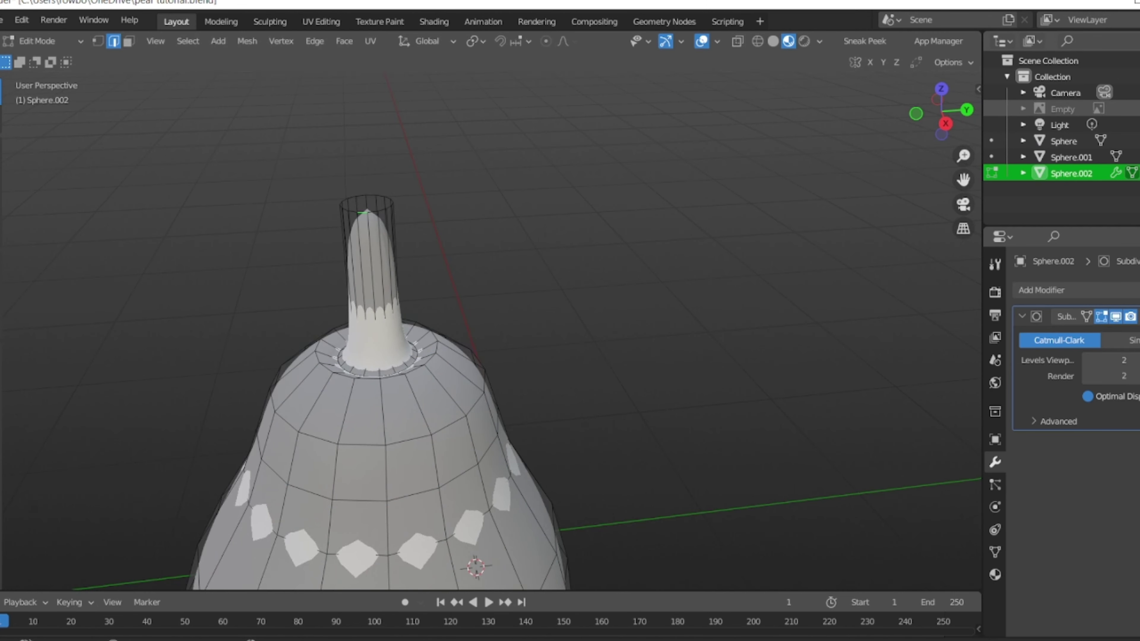
pyautogui.press('3')
pyautogui.moveTo(493, 315); pyautogui.dragTo(503, 310, button='middle')
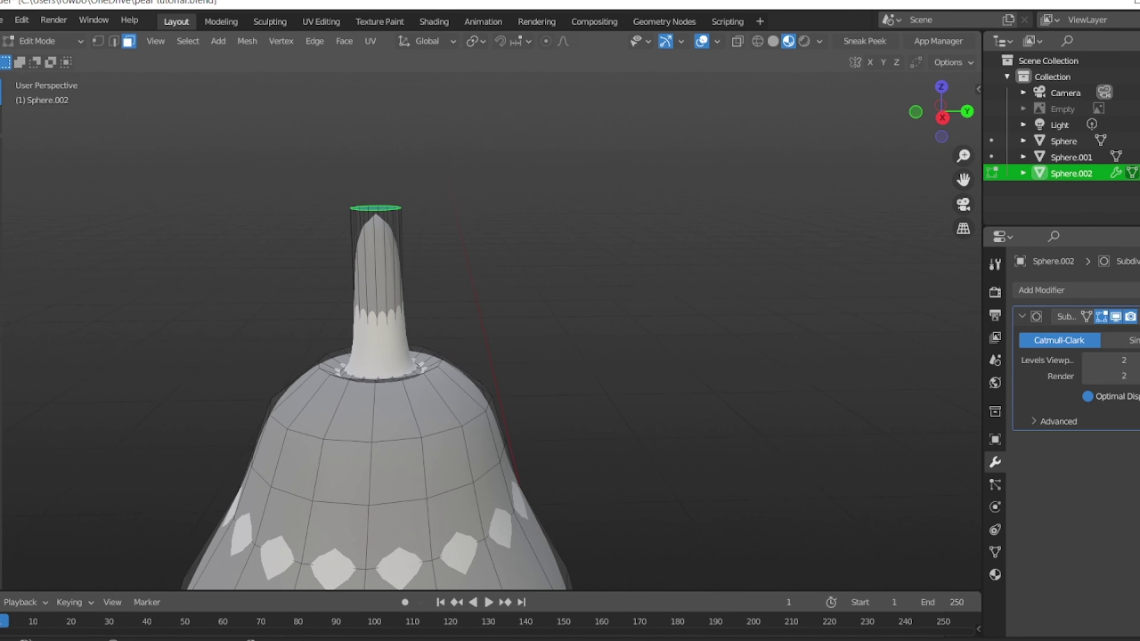
pyautogui.hotkey('ctrl', 'r')
pyautogui.click(349, 355)
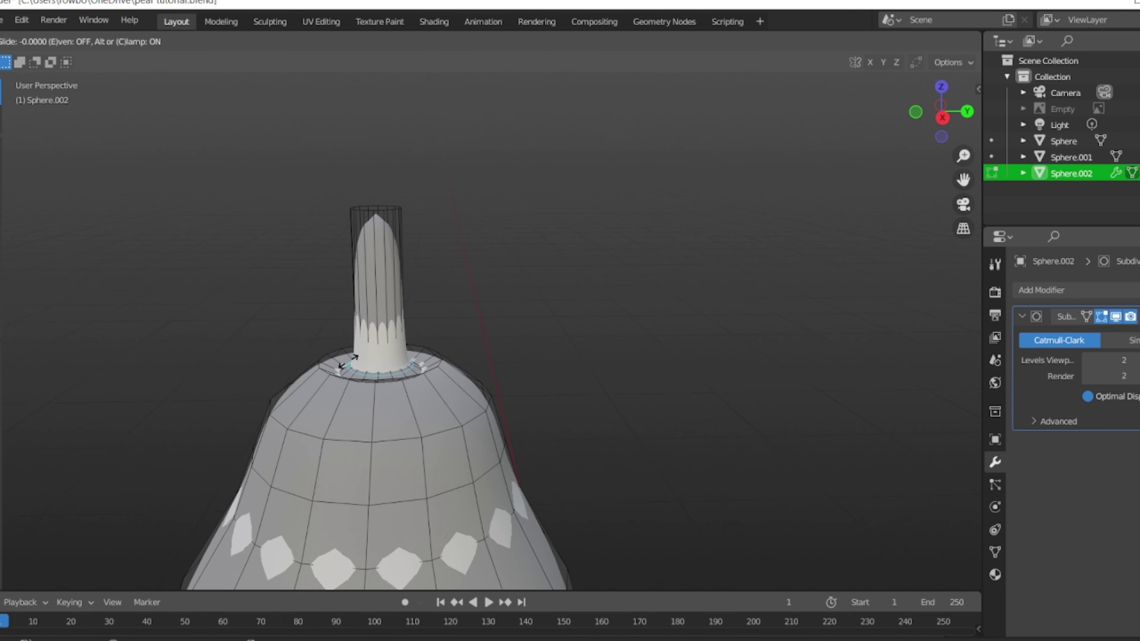
pyautogui.click(346, 354)
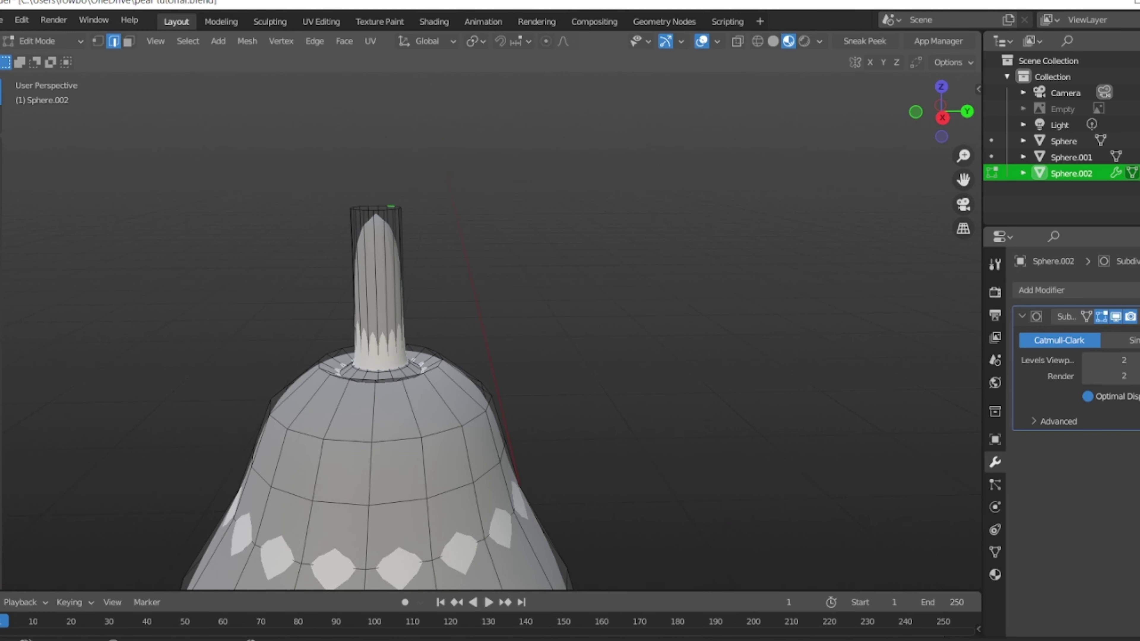
# - Extrude the stem's top face upward and inset it
pyautogui.click(374, 205)
pyautogui.moveTo(374, 204); pyautogui.dragTo(379, 202, button='middle')
pyautogui.press('e')
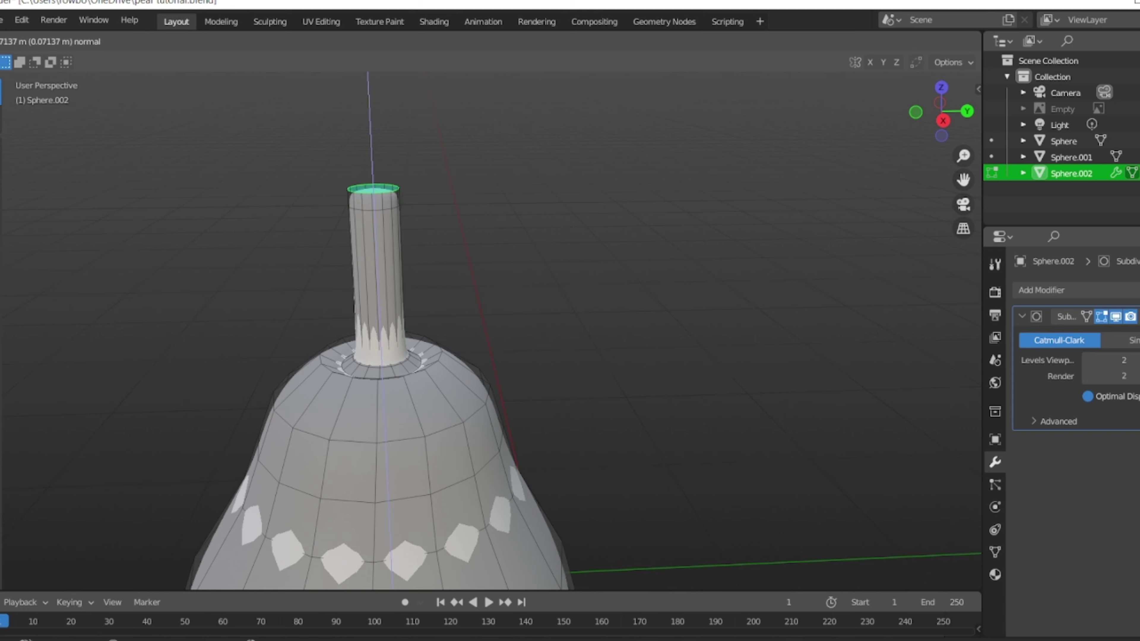
pyautogui.press('Return')
pyautogui.press('i')
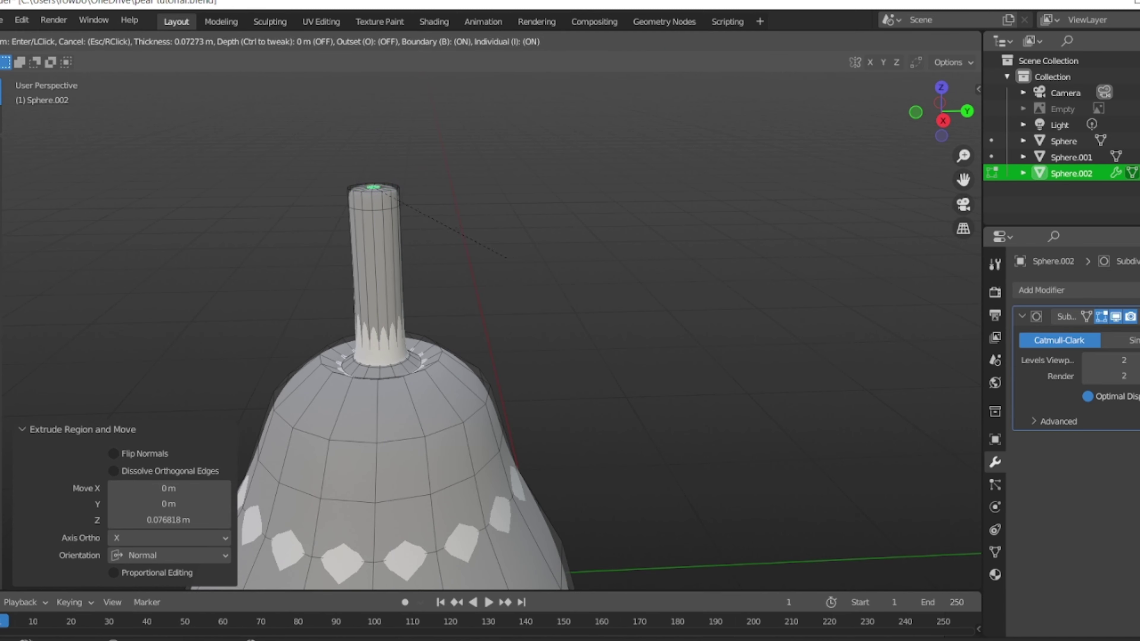
pyautogui.click(517, 258)
# - Add centred edge loops along the stem, checking the smoothed result in Object Mode
pyautogui.press('Tab')
pyautogui.moveTo(517, 258); pyautogui.dragTo(475, 270, button='middle')
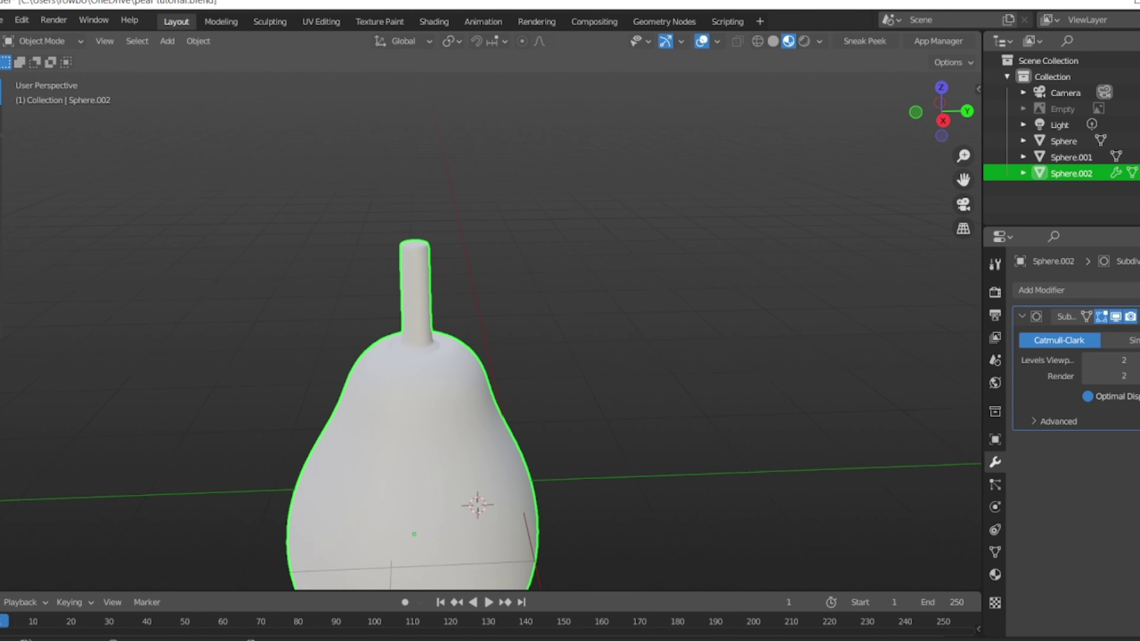
pyautogui.press('Tab')
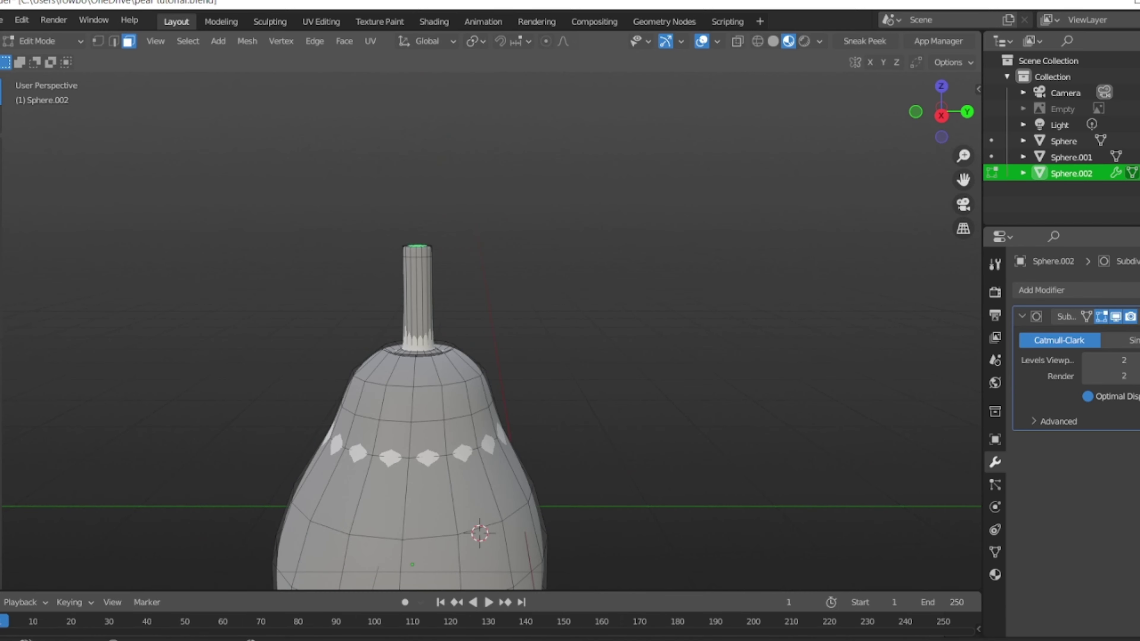
pyautogui.click(417, 301)
pyautogui.rightClick(418, 301)
pyautogui.moveTo(417, 301); pyautogui.dragTo(426, 287, button='middle')
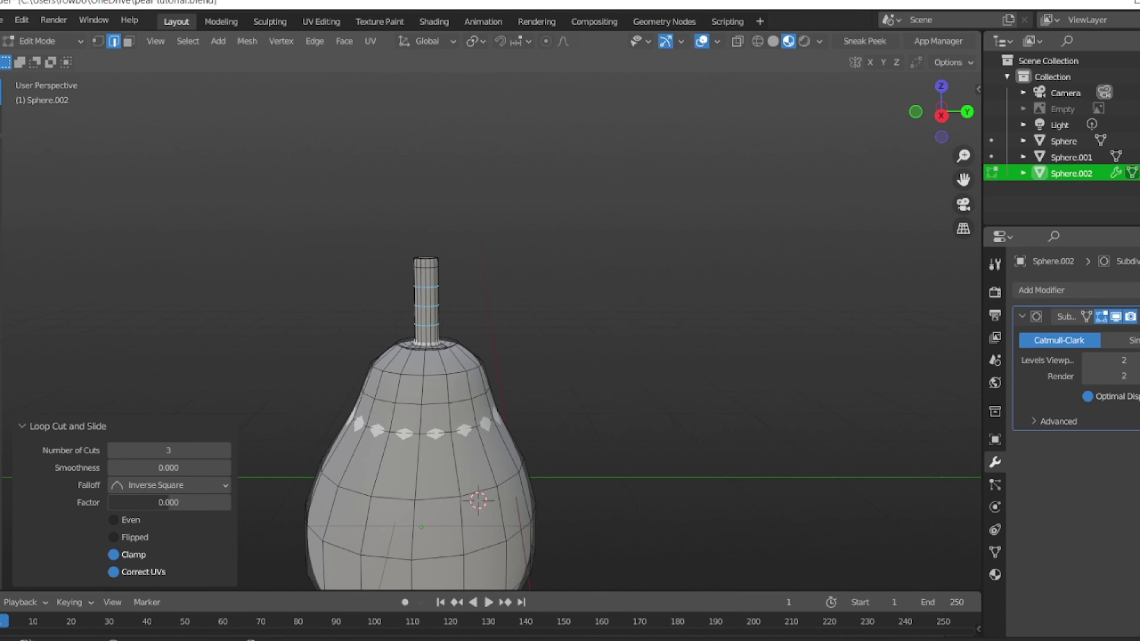
pyautogui.press('Tab')
pyautogui.click(773, 41)
pyautogui.moveTo(475, 314); pyautogui.dragTo(475, 297, button='middle')
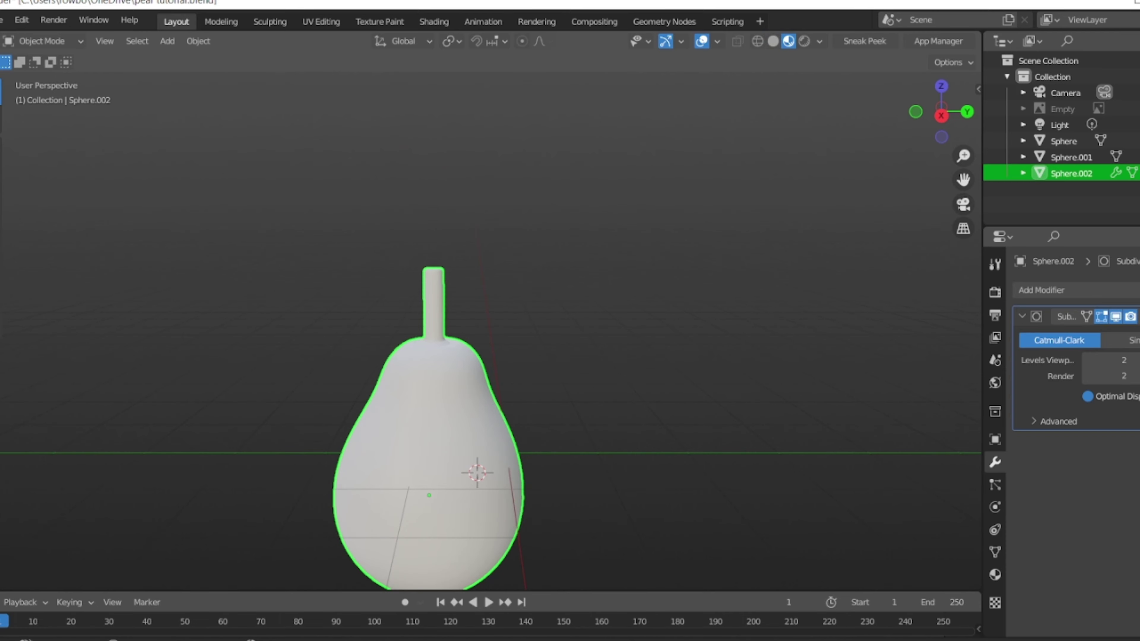
pyautogui.press('Tab')
# - Add an edge loop around the pear body and widen it to match the re-shown reference
pyautogui.press('1')
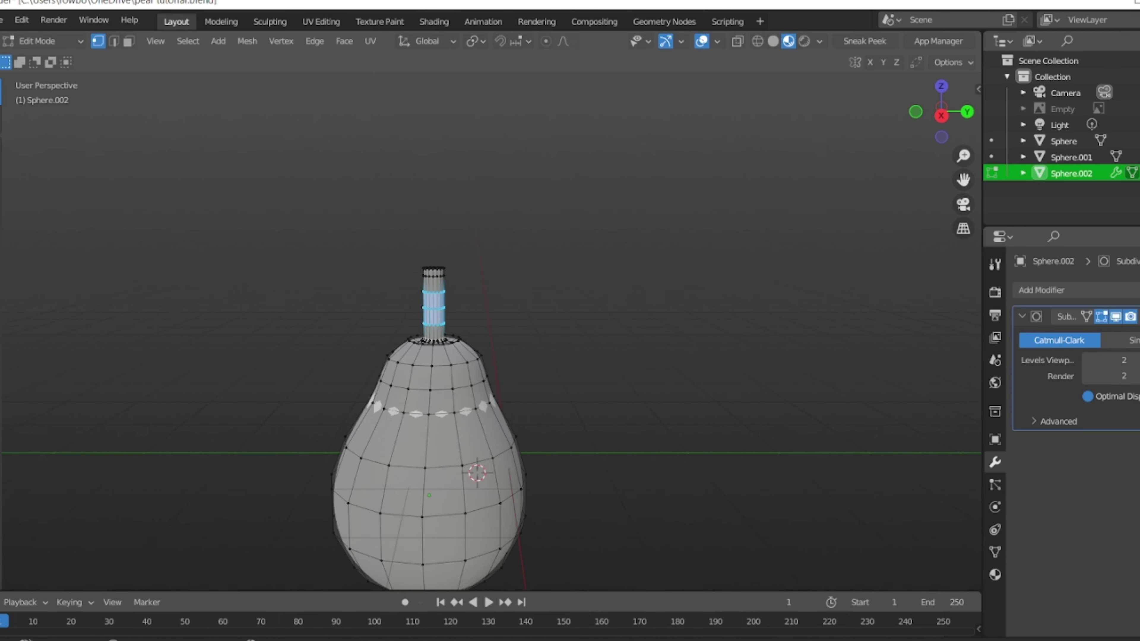
pyautogui.hotkey('ctrl', 'r')
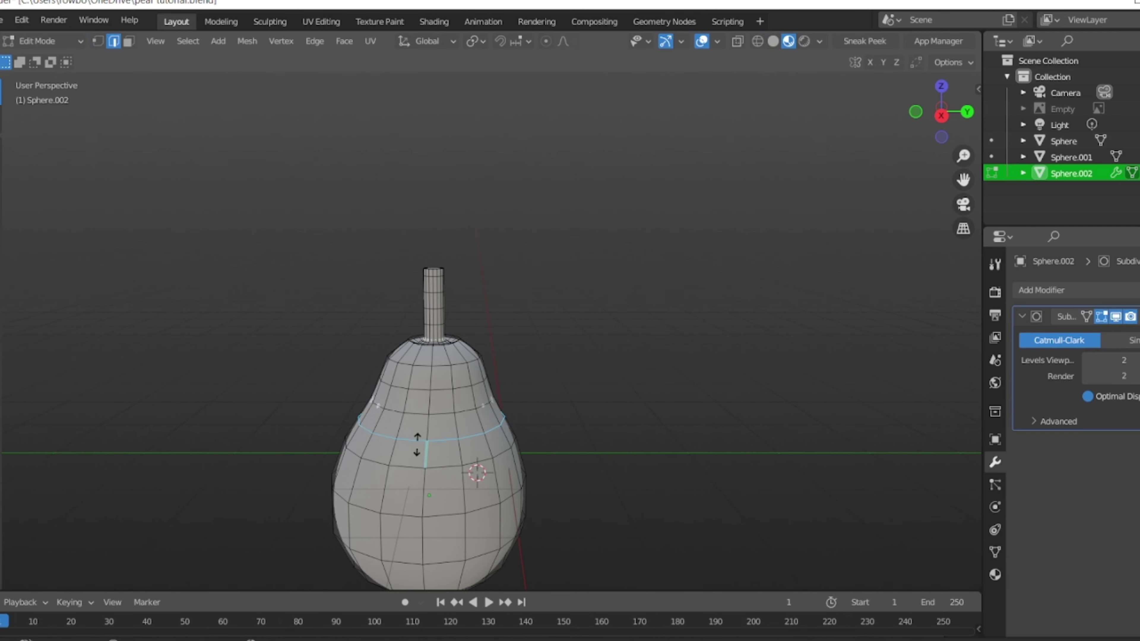
pyautogui.click(417, 446)
pyautogui.click(1139, 109)
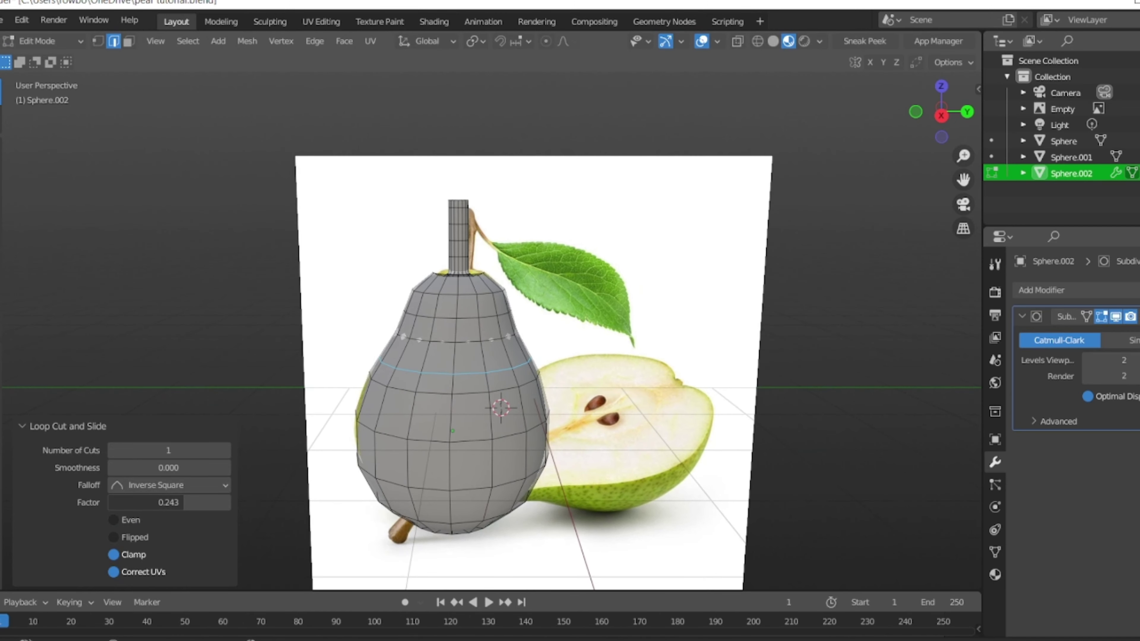
pyautogui.hotkey('alt', 'z')
pyautogui.hotkey('shift', 'z')
pyautogui.moveTo(583, 314); pyautogui.dragTo(583, 305, button='middle')
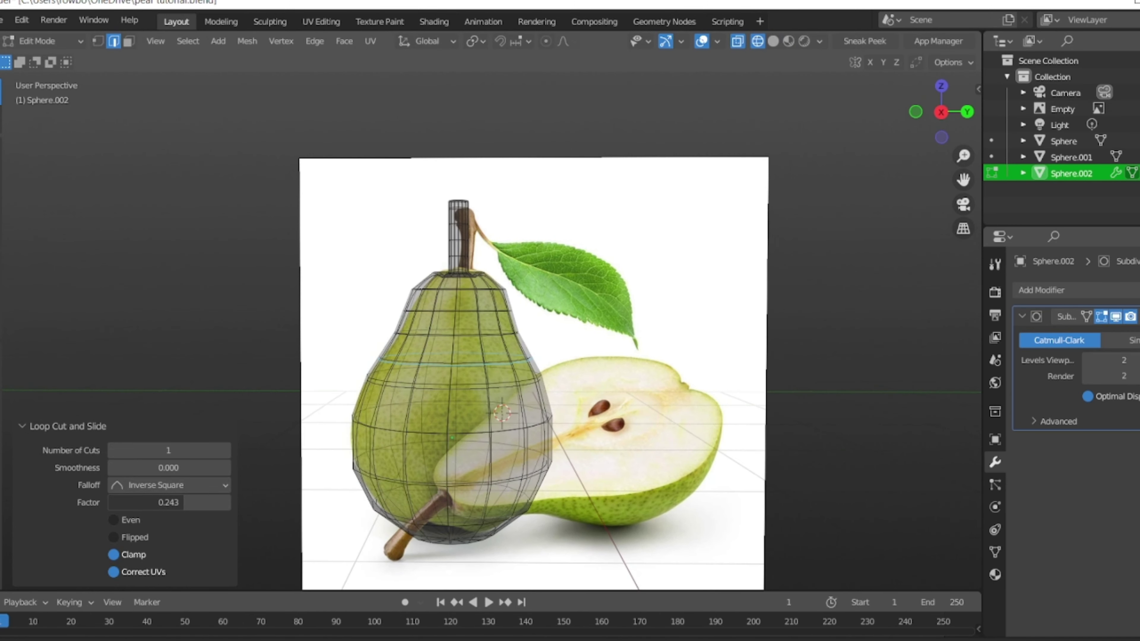
pyautogui.press('s')
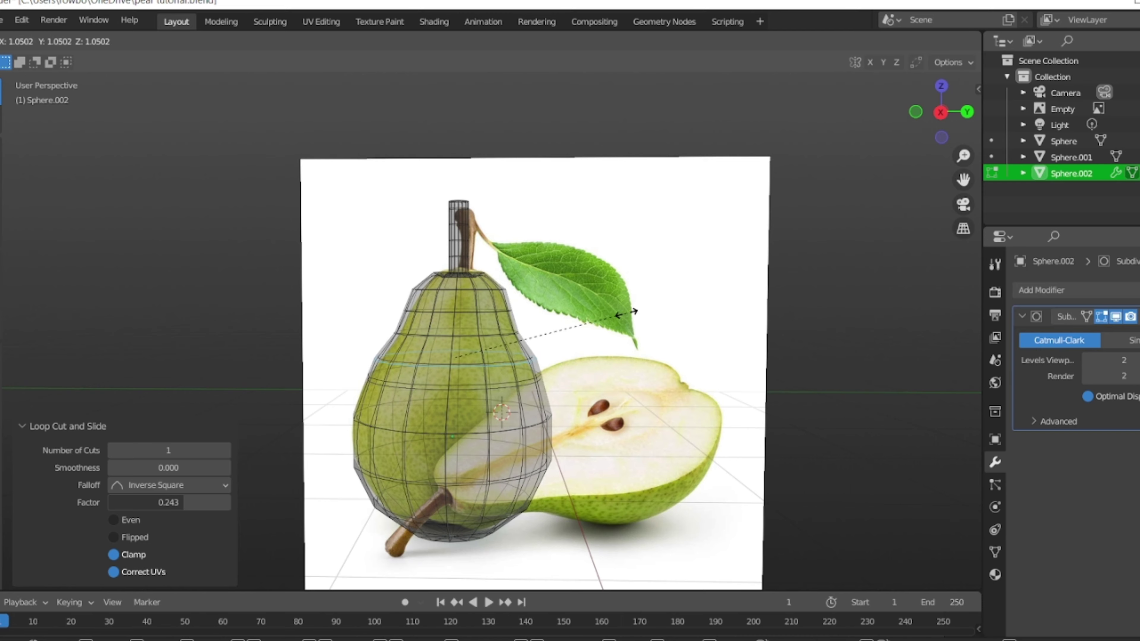
pyautogui.click(618, 314)
# - Restore solid shading, frame the pear closer, and resume Edit Mode
pyautogui.press('Tab')
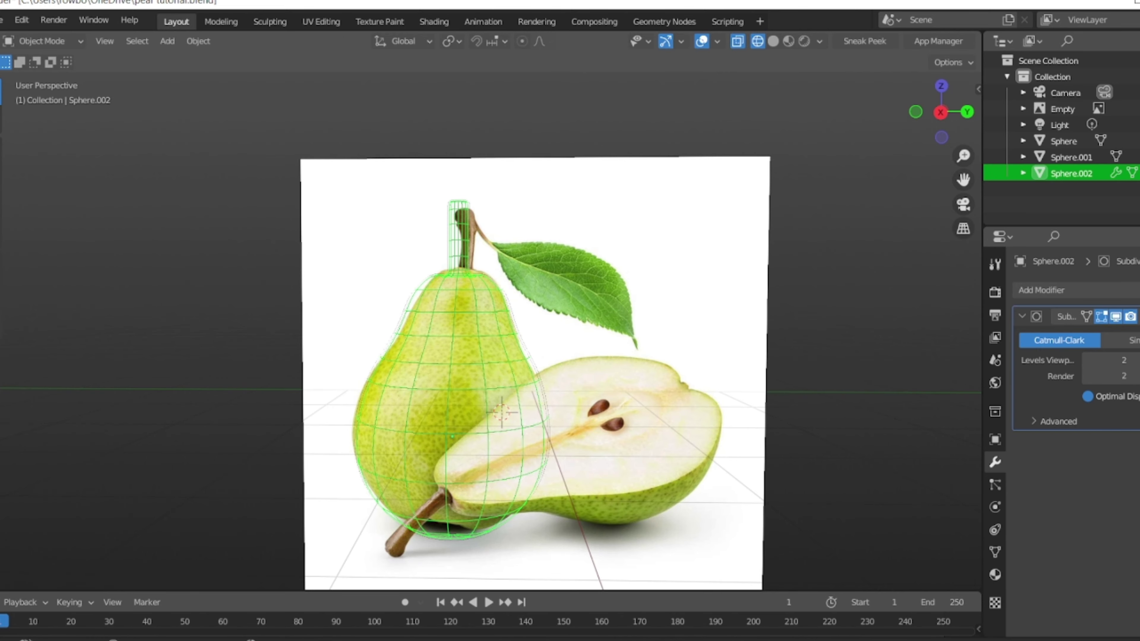
pyautogui.hotkey('alt', 'z')
pyautogui.hotkey('shift', 'z')
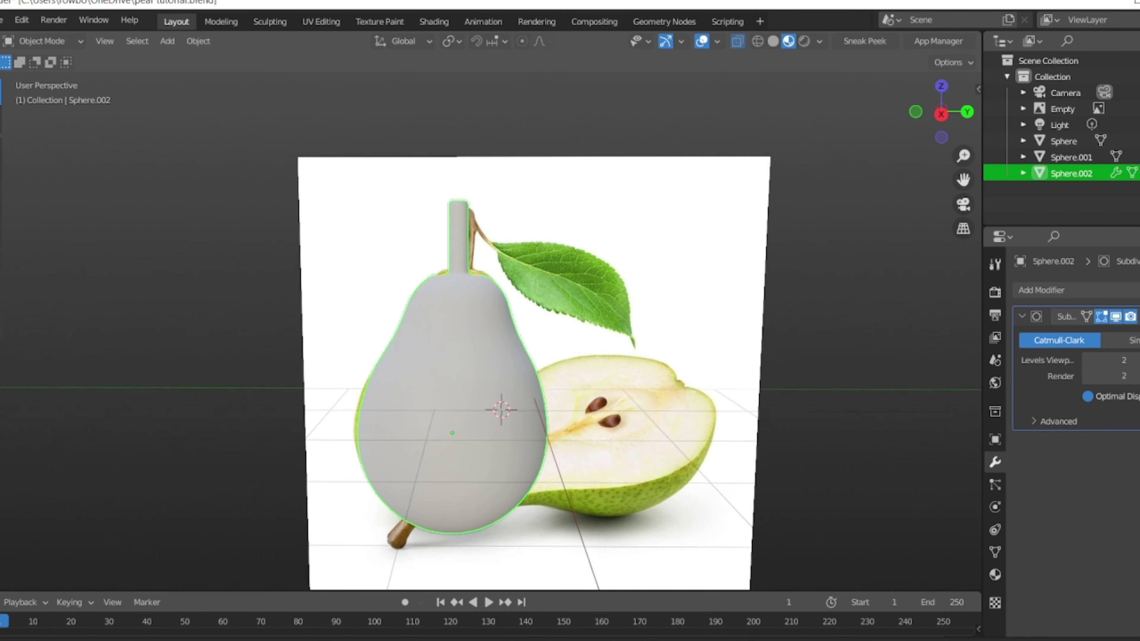
pyautogui.press('KP_Decimal')
pyautogui.press('Tab')
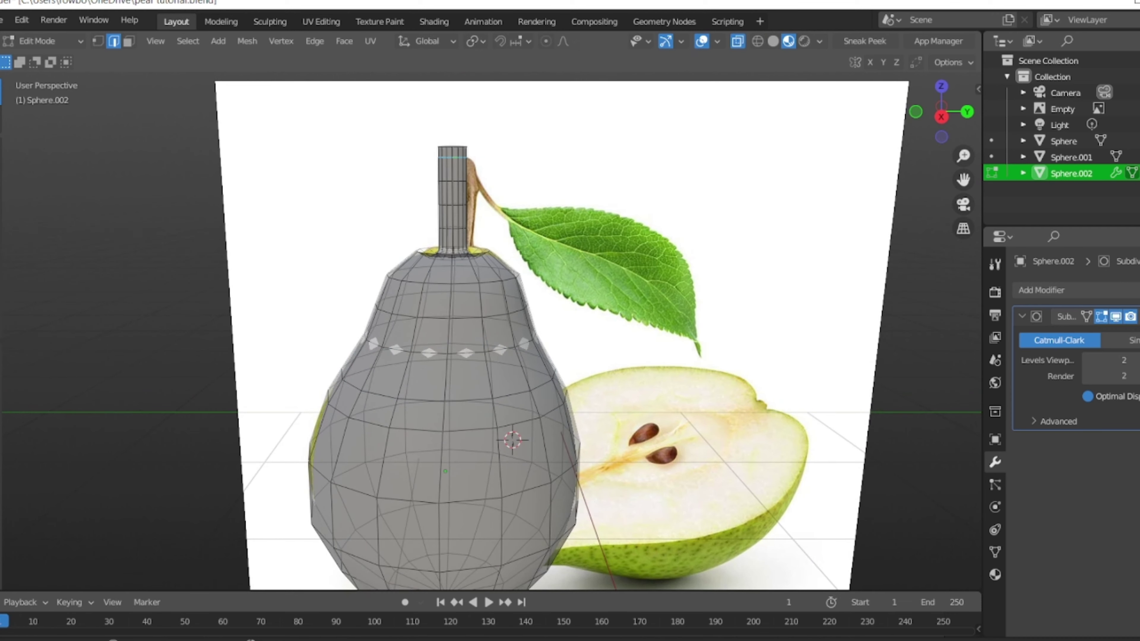
# - Add a centred edge loop partway up the stem and scale it along X
pyautogui.click(452, 157)
pyautogui.rightClick(453, 157)
pyautogui.press('s')
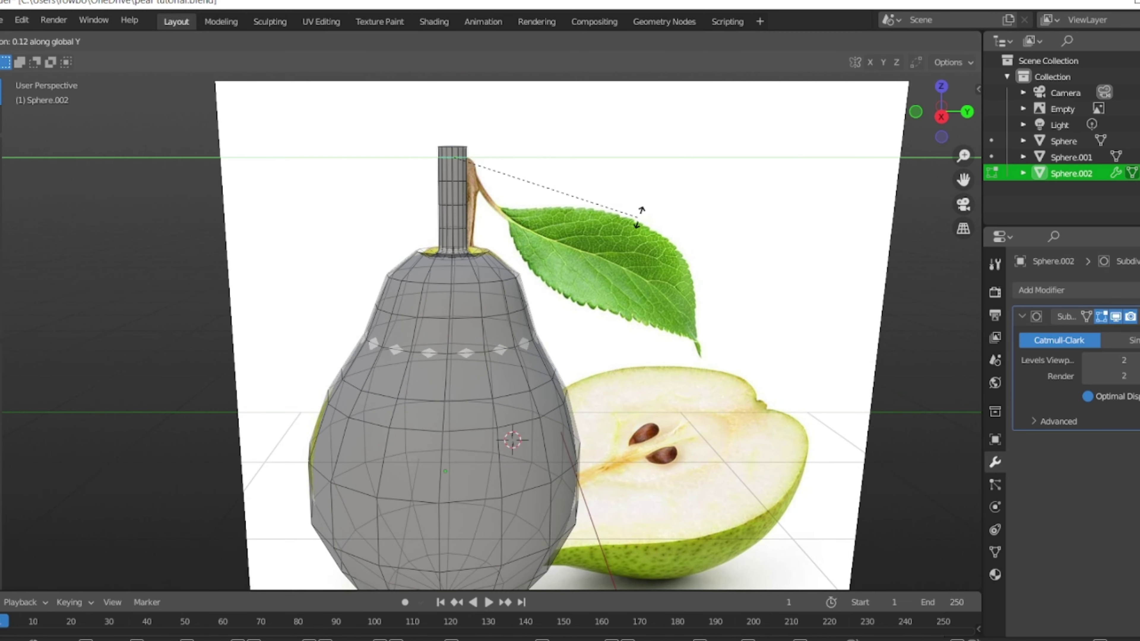
pyautogui.press('x')
pyautogui.click(704, 204)
pyautogui.hotkey('alt', 'z')
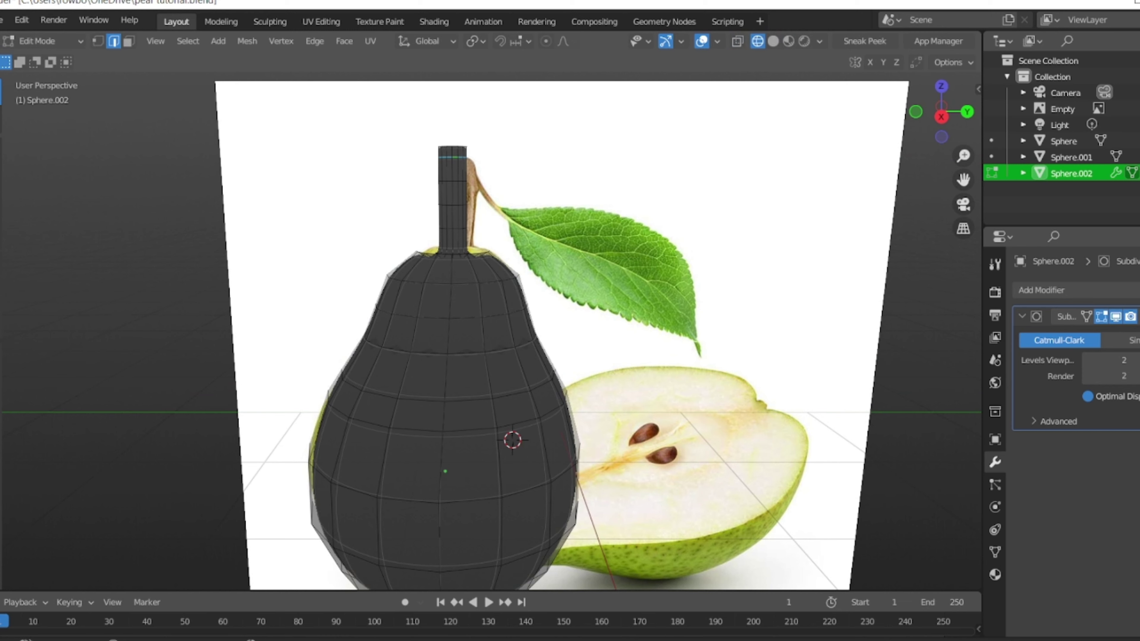
pyautogui.hotkey('alt', 'z')
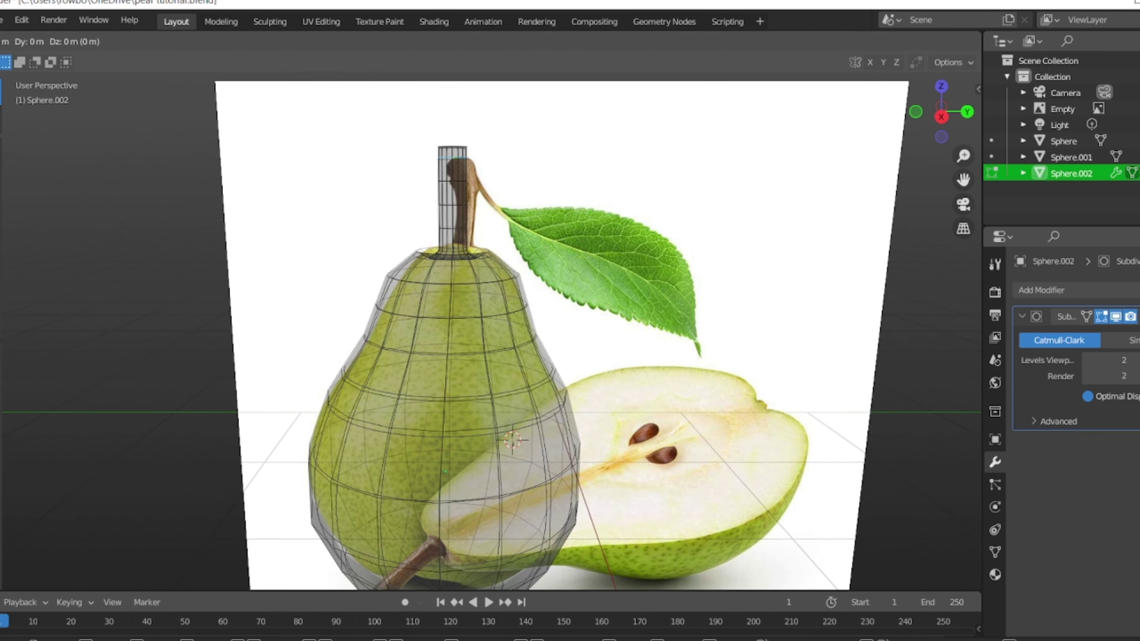
# - Move the stem's top loop along Y to bend it toward the reference stem
pyautogui.press('g')
pyautogui.press('y')
pyautogui.press('Return')
pyautogui.keyDown('alt'); pyautogui.click(454, 177); pyautogui.keyUp('alt')
pyautogui.press('g')
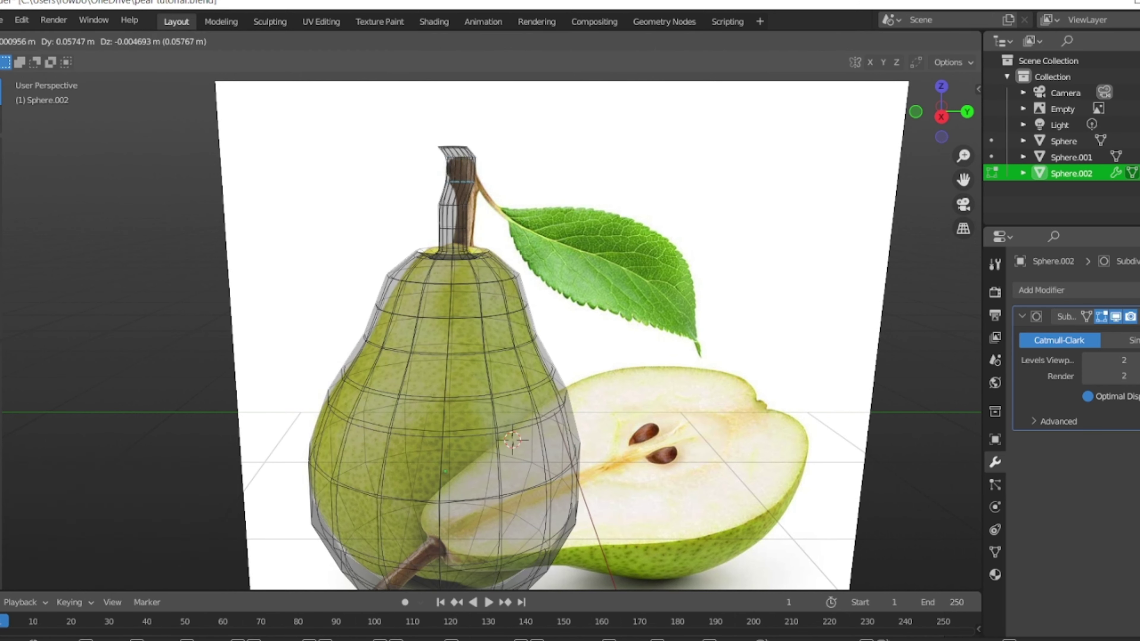
pyautogui.press('Return')
# - Shift a lower stem loop sideways along Y to start the curve
pyautogui.keyDown('alt'); pyautogui.click(453, 204); pyautogui.keyUp('alt')
pyautogui.press('g')
pyautogui.press('y')
pyautogui.press('Return')
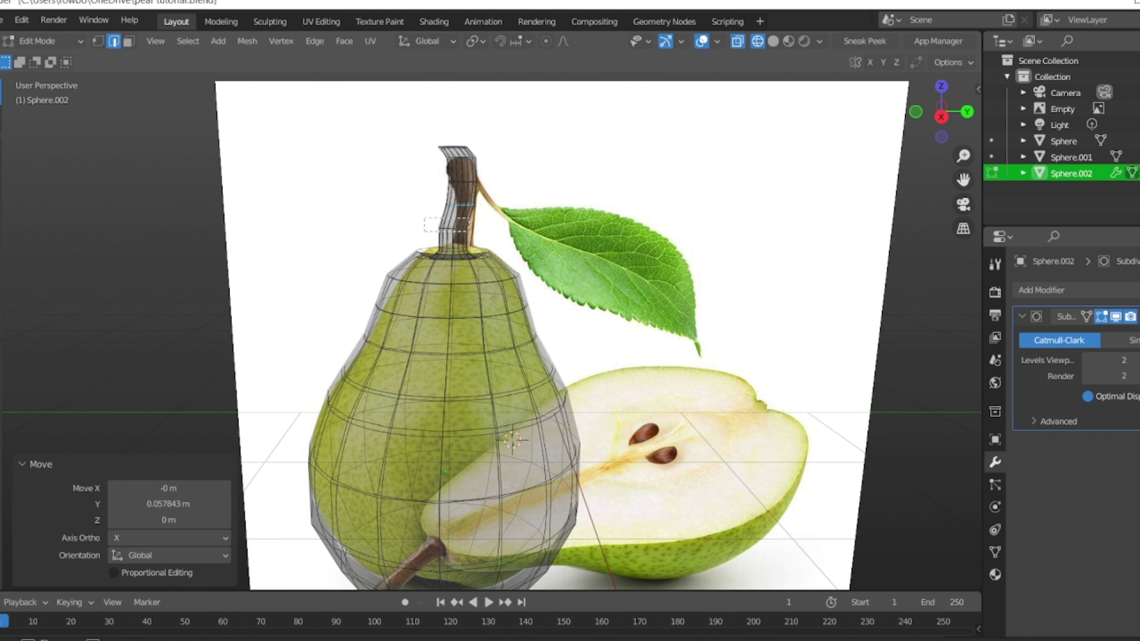
pyautogui.press('g')
pyautogui.press('Return')
# - Resize the stem's top edge loop
pyautogui.keyDown('alt'); pyautogui.click(456, 152); pyautogui.keyUp('alt')
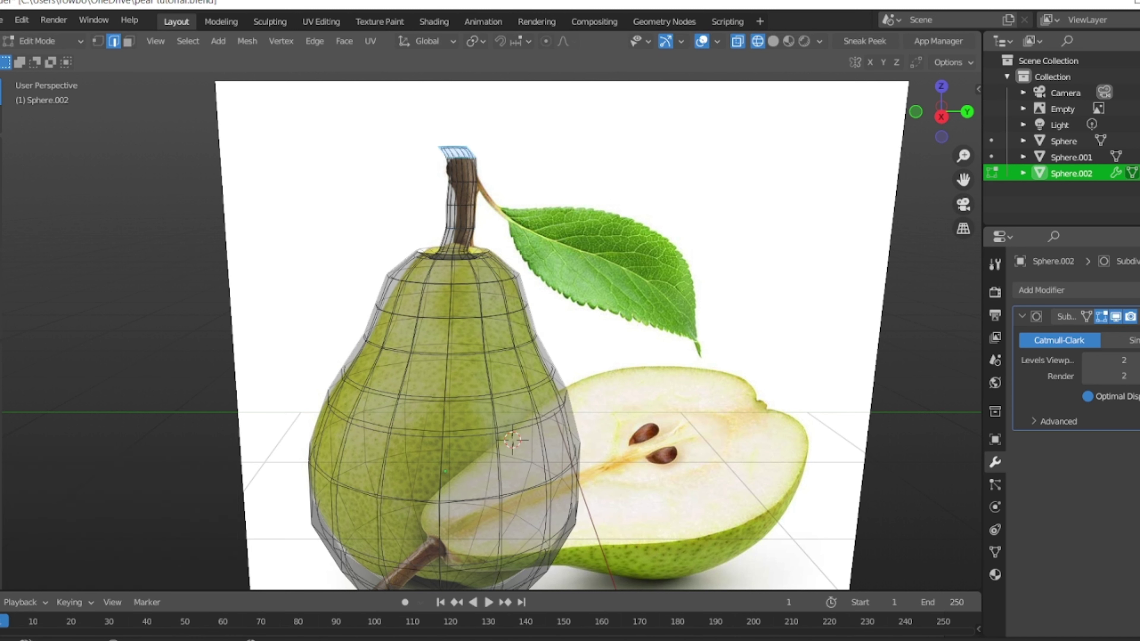
pyautogui.press('s')
pyautogui.press('Return')
pyautogui.press('s')
pyautogui.press('Return')
# - Shift stem loops further along Y to curve the stem like the reference
pyautogui.press('g')
pyautogui.press('y')
pyautogui.press('Return')
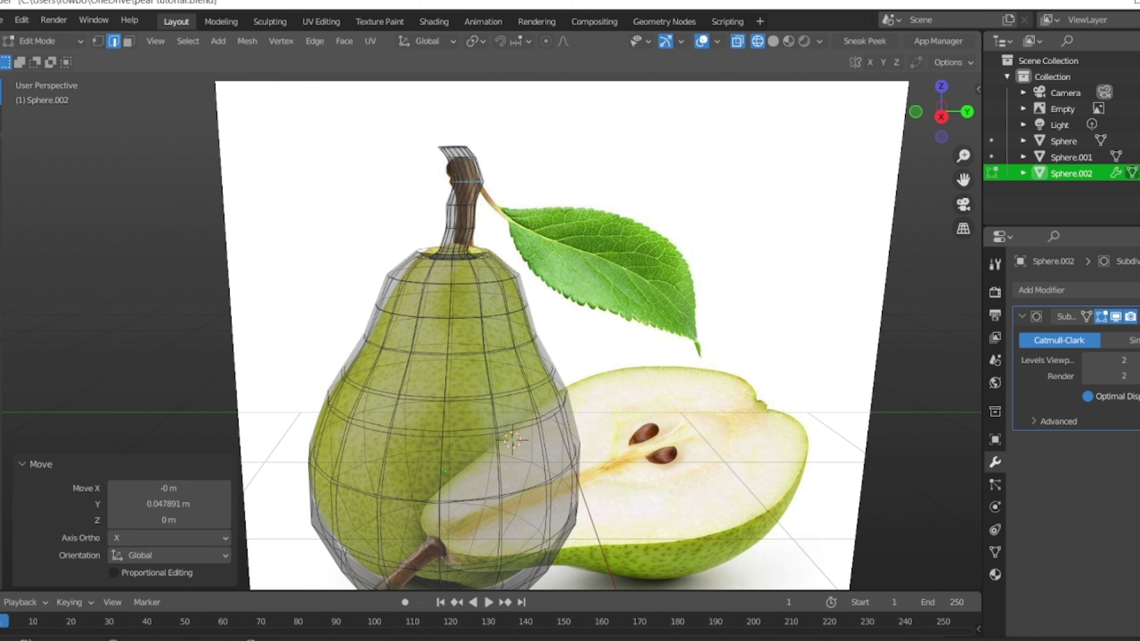
pyautogui.press('g')
pyautogui.press('y')
pyautogui.press('Return')
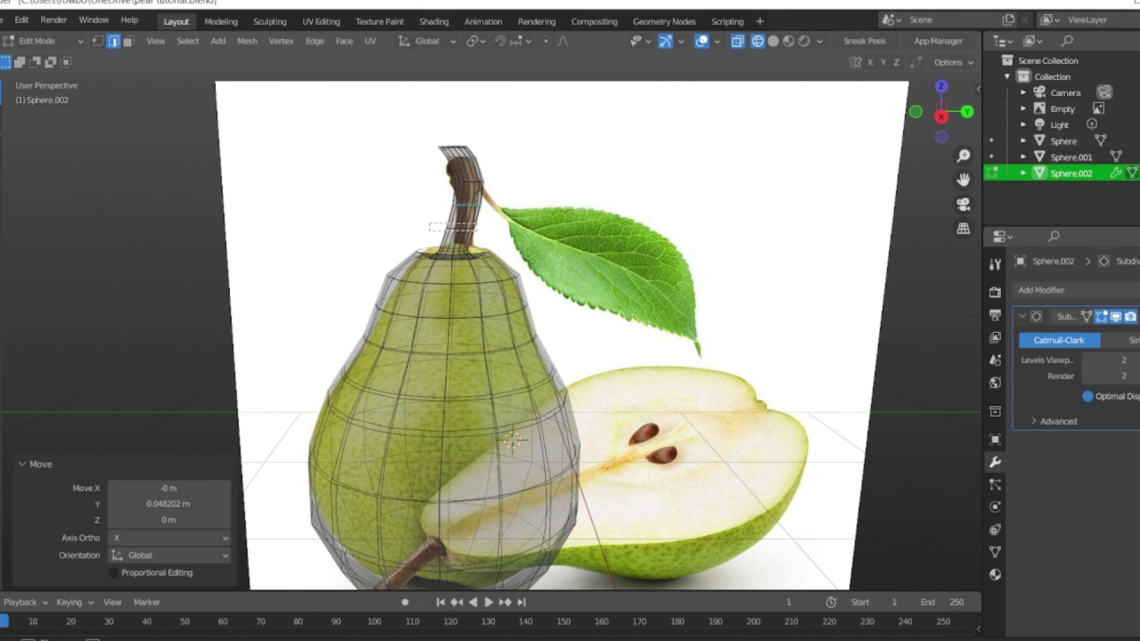
# - Preview the pear in Object Mode with material shading, then return to Edit Mode
pyautogui.press('Tab')
pyautogui.hotkey('shift', 'z')
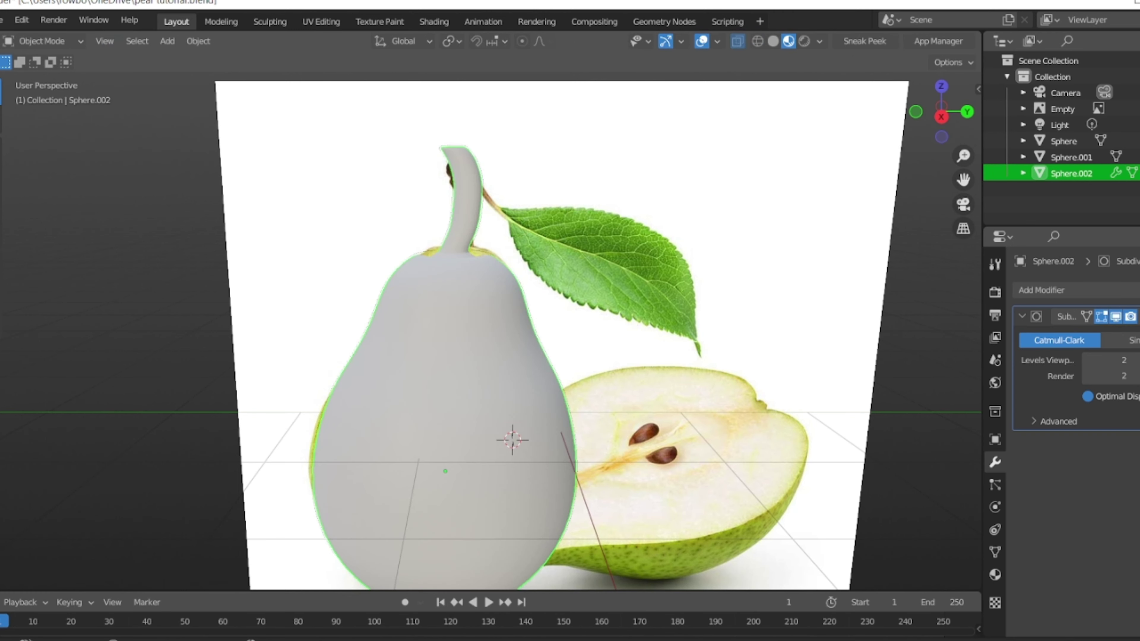
pyautogui.scroll(-3, 491, 335)
pyautogui.press('Tab')
pyautogui.scroll(3, 491, 335)
# - Nudge the stem edge loop into place with a few more moves
pyautogui.press('g')
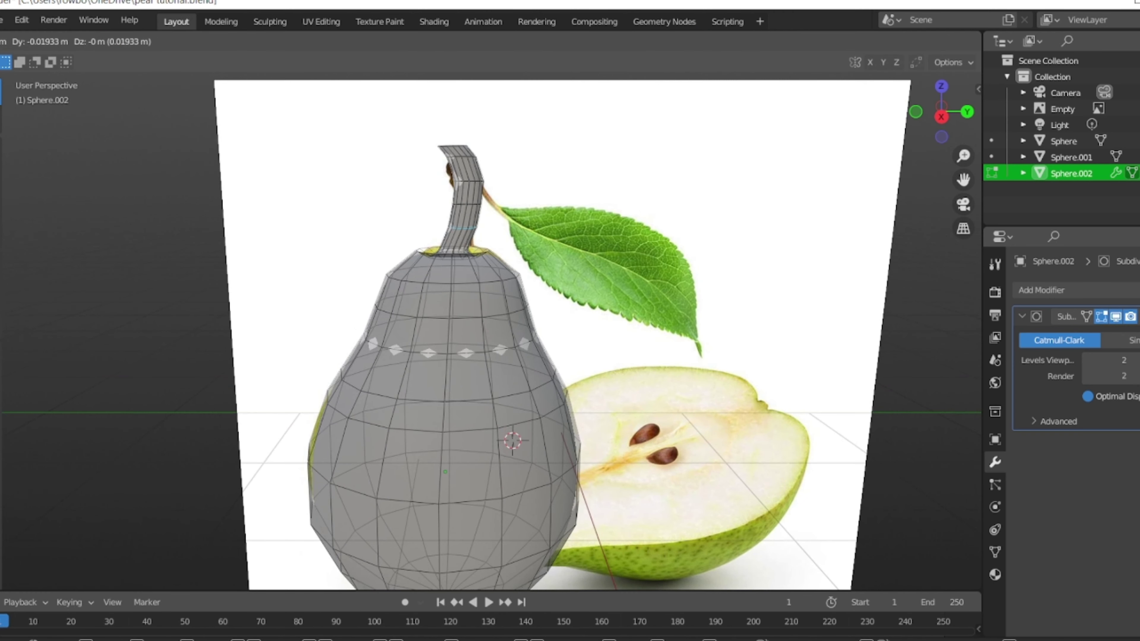
pyautogui.press('Return')
pyautogui.press('g')
pyautogui.press('Return')
pyautogui.press('g')
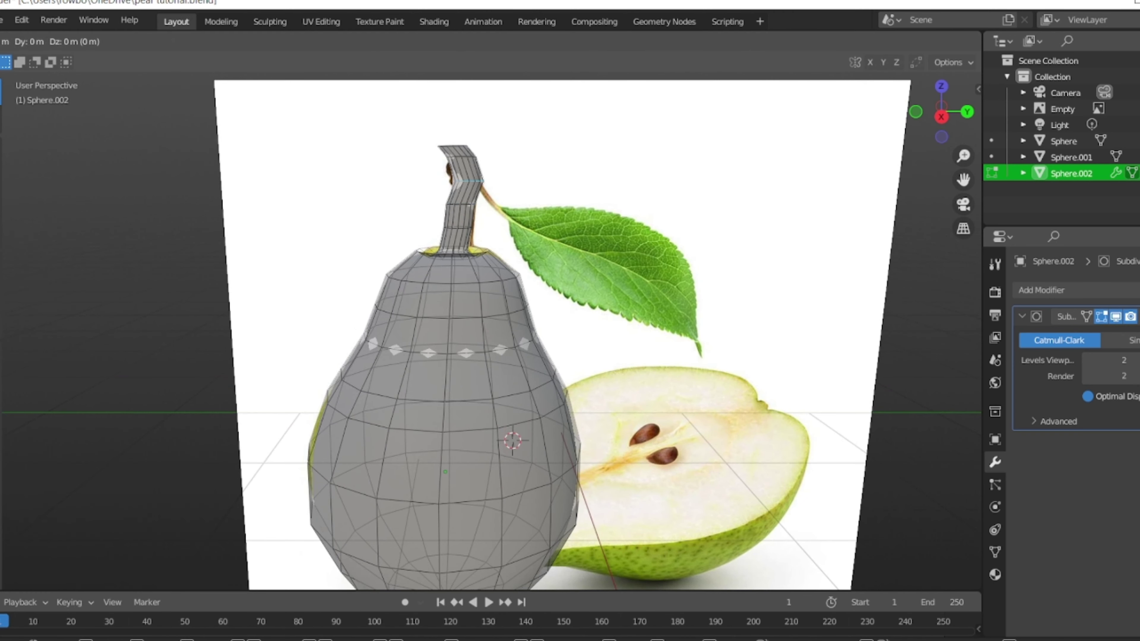
pyautogui.press('Return')
# - Tilt the stem's top loop about 10.8° and check it from above in Object Mode
pyautogui.press('r')
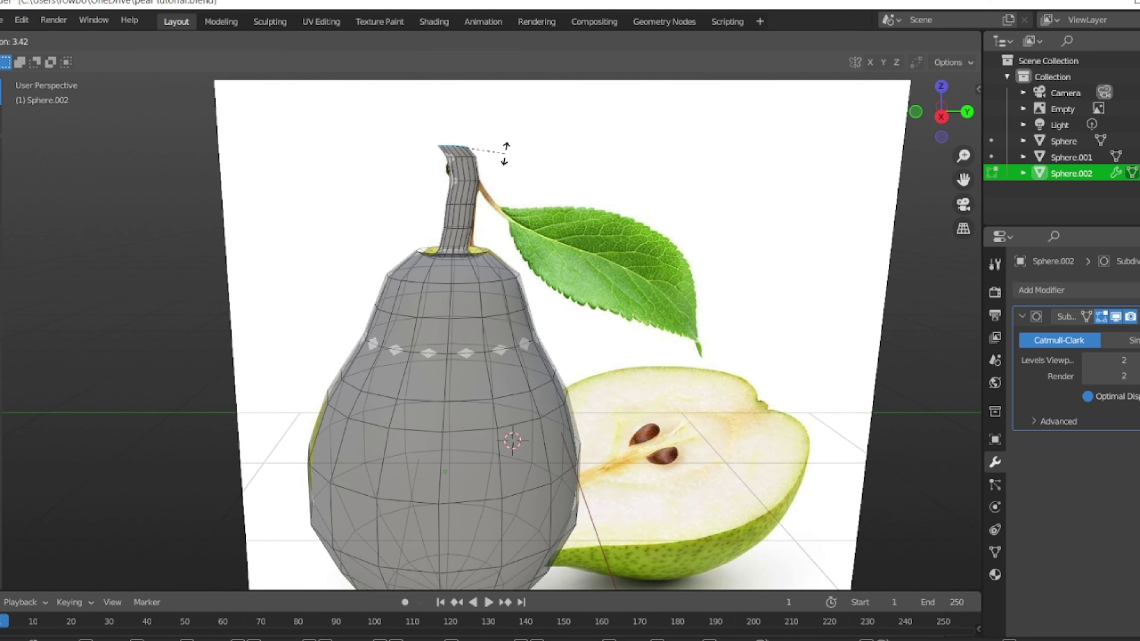
pyautogui.press('Return')
pyautogui.press('g')
pyautogui.press('Return')
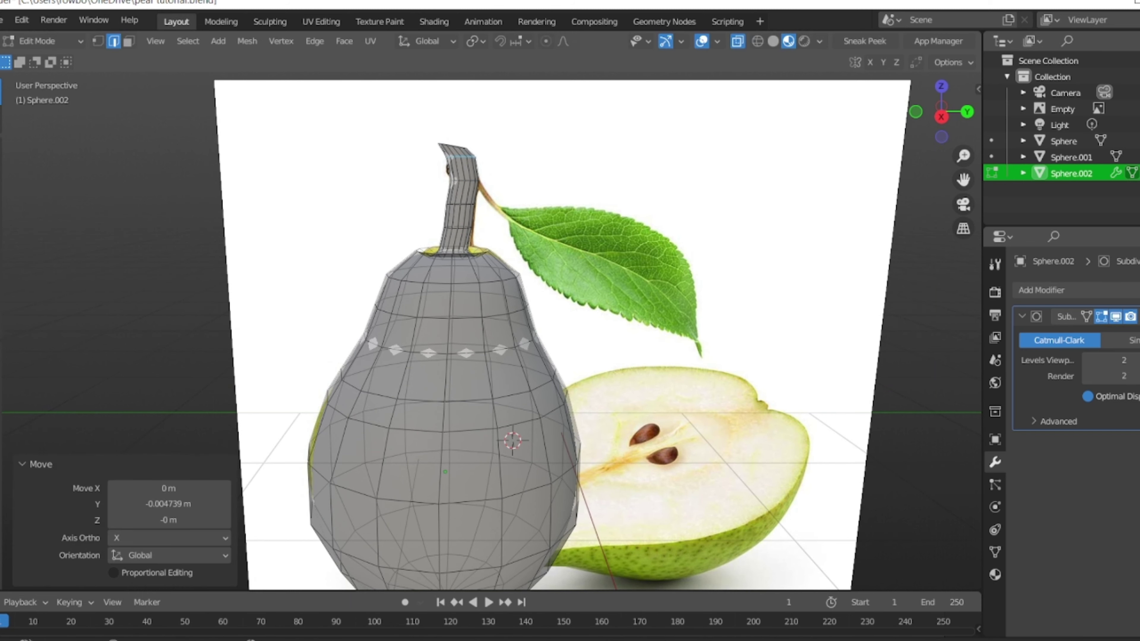
pyautogui.press('Tab')
pyautogui.scroll(-1, 490, 335)
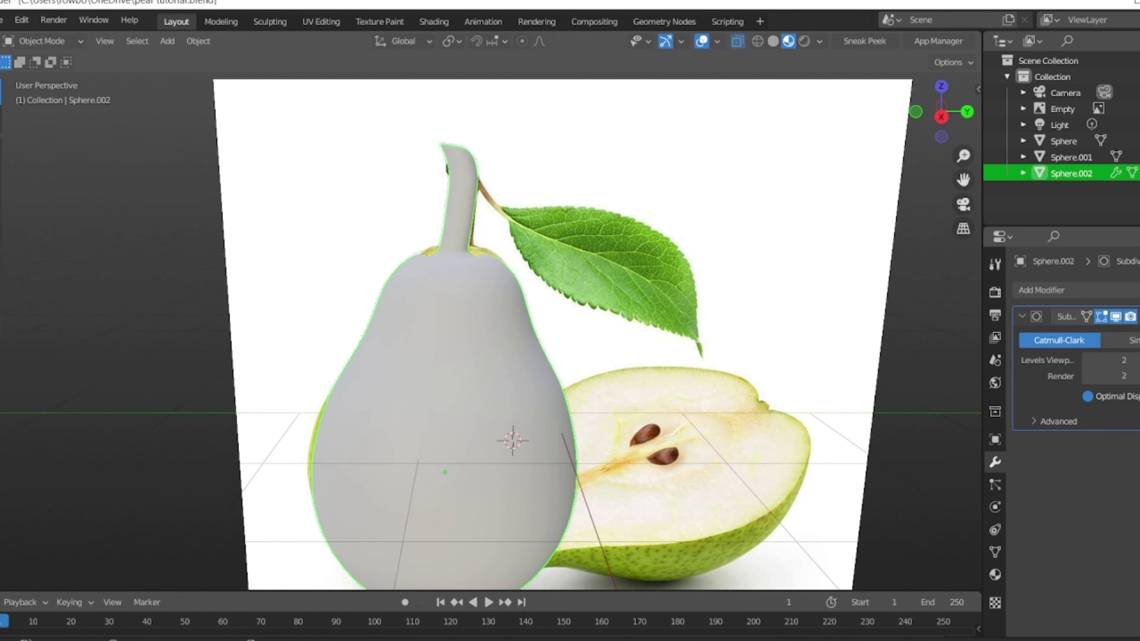
pyautogui.moveTo(494, 337)
pyautogui.mouseDown(button='middle')
pyautogui.moveTo(494, 292)
pyautogui.moveTo(490, 359)
pyautogui.mouseUp(button='middle')
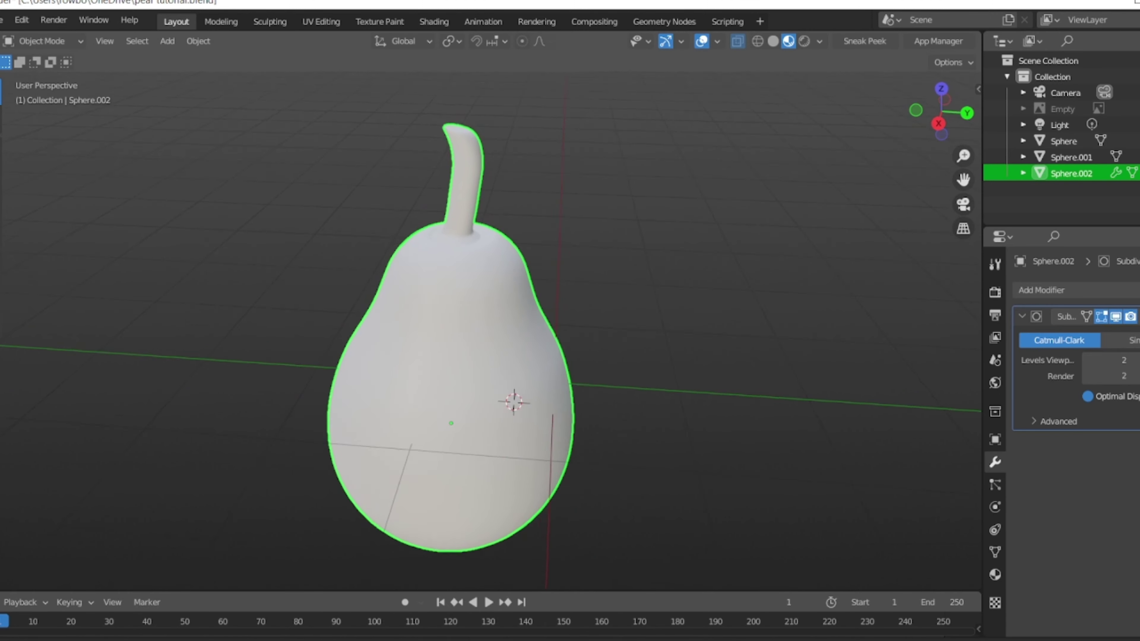
# - Hide the reference image so the pear stands alone
pyautogui.scroll(2, 490, 336)
pyautogui.scroll(-2, 491, 335)
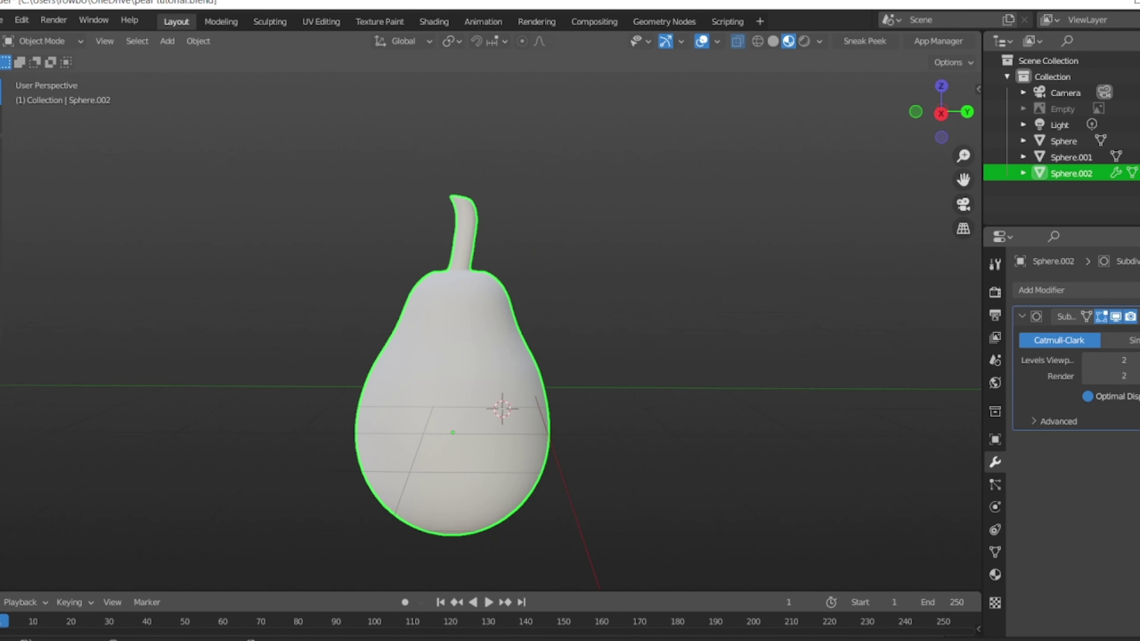
pyautogui.rightClick(485, 211)
pyautogui.click(485, 211)
pyautogui.scroll(-1, 484, 211)
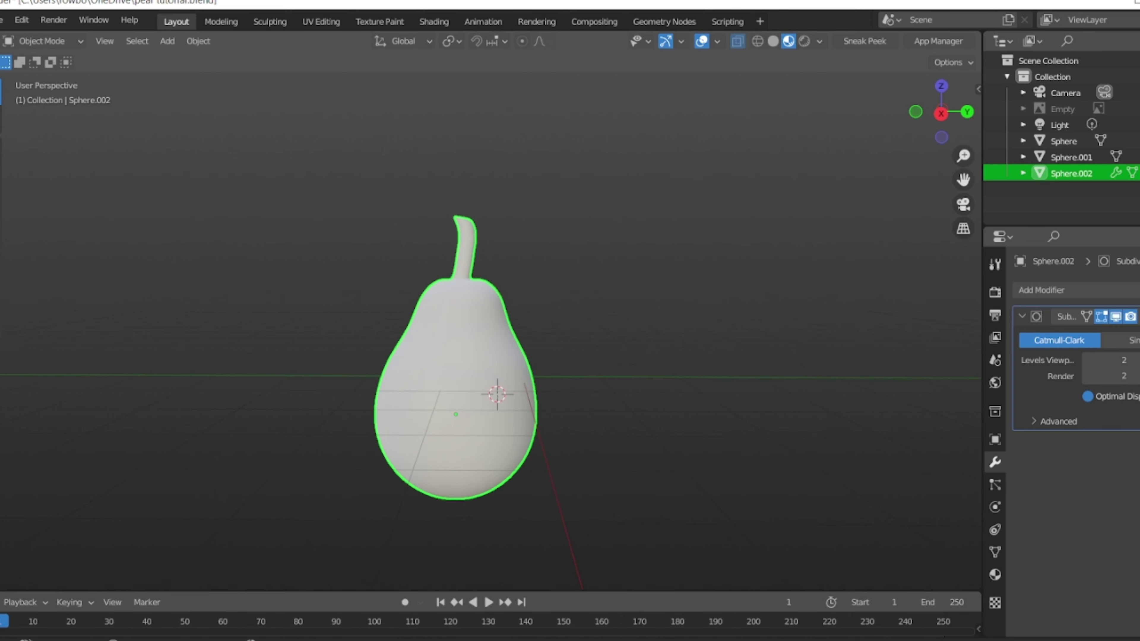
# - Select the pear's lower body geometry and open its Material Properties
pyautogui.press('Tab')
pyautogui.press('l')
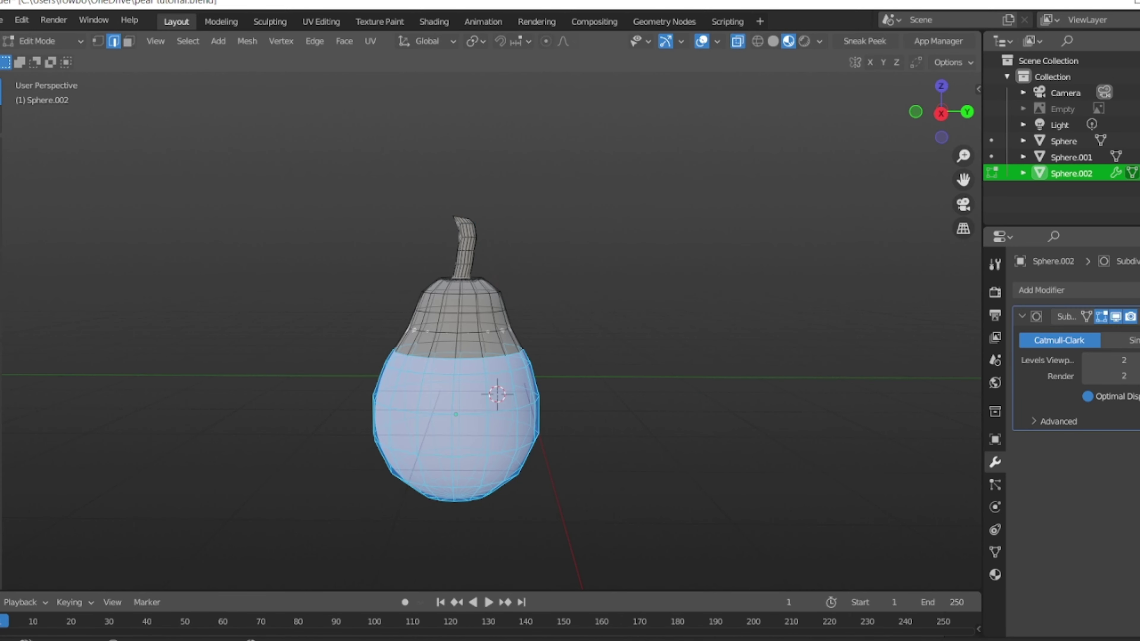
pyautogui.click(995, 575)
pyautogui.press('Tab')
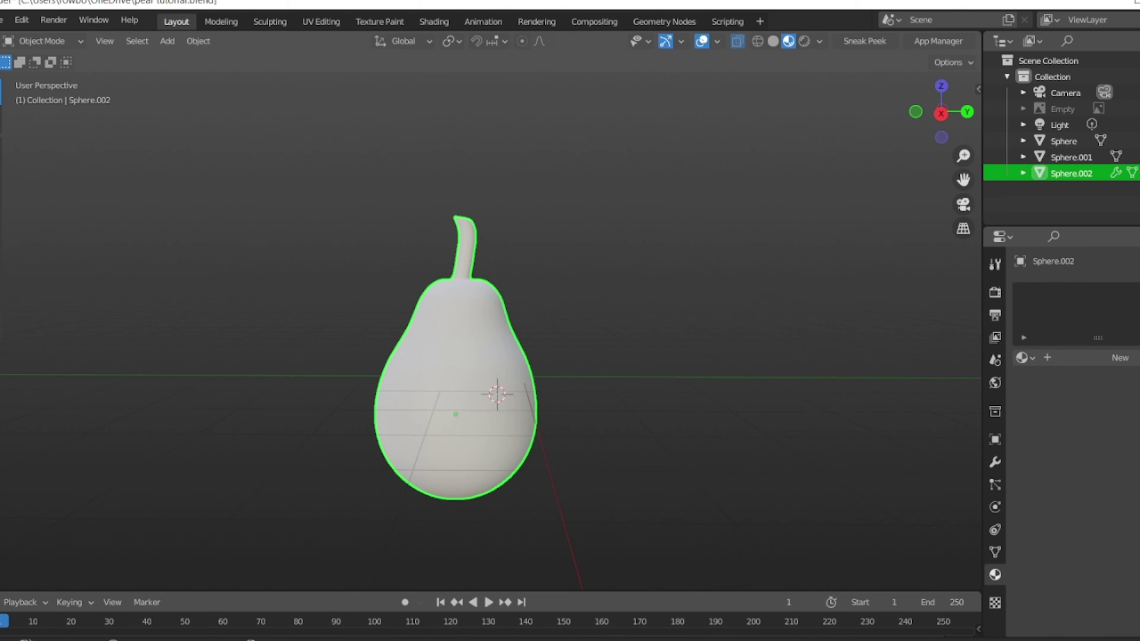
pyautogui.scroll(1, 454, 364)
# - Rotate the stem-tip face to tilt it further, then view the smooth pear
pyautogui.press('Tab')
pyautogui.moveTo(453, 337)
pyautogui.mouseDown(button='middle')
pyautogui.moveTo(453, 382)
pyautogui.moveTo(467, 395)
pyautogui.moveTo(467, 315)
pyautogui.mouseUp(button='middle')
pyautogui.hotkey('alt', 'a')
pyautogui.click(440, 182)
pyautogui.press('r')
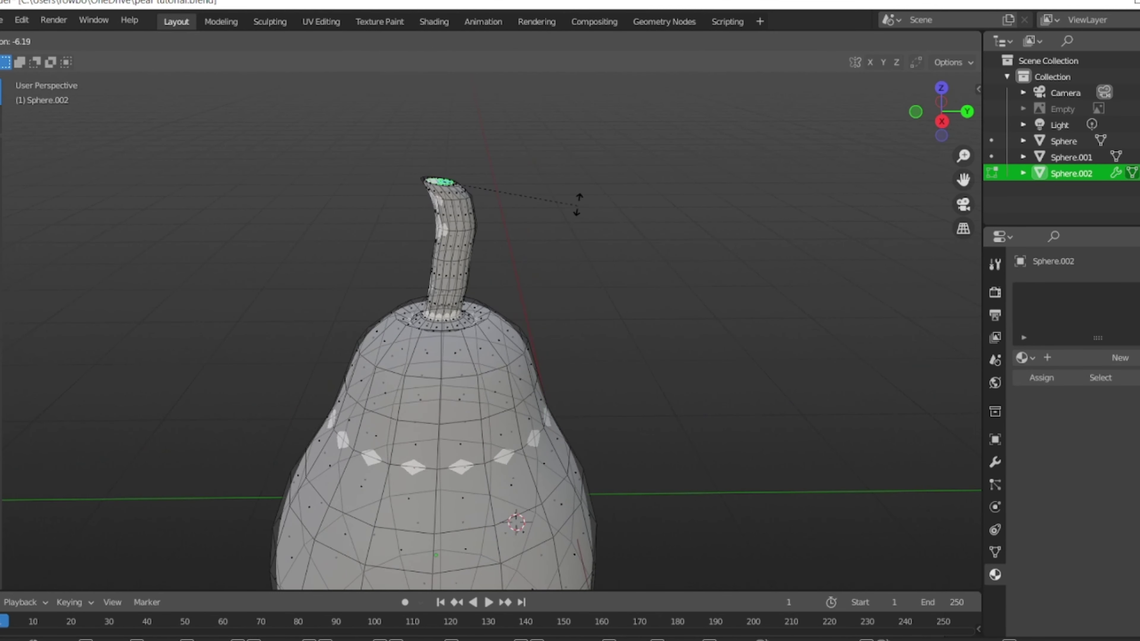
pyautogui.click(583, 201)
pyautogui.press('Tab')
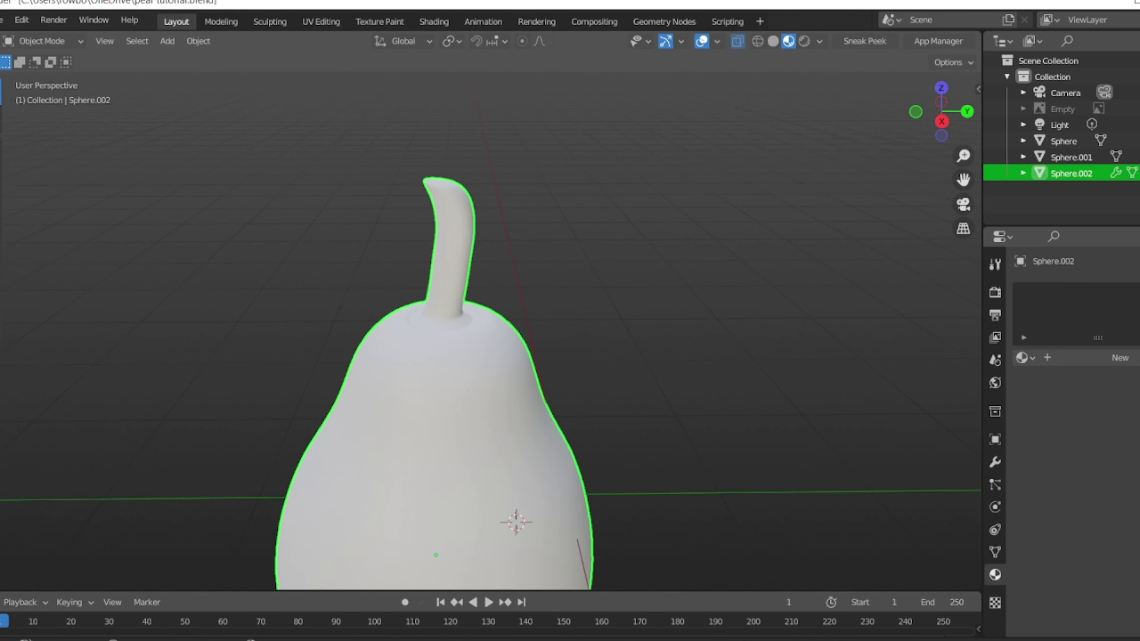
pyautogui.scroll(-4, 490, 332)
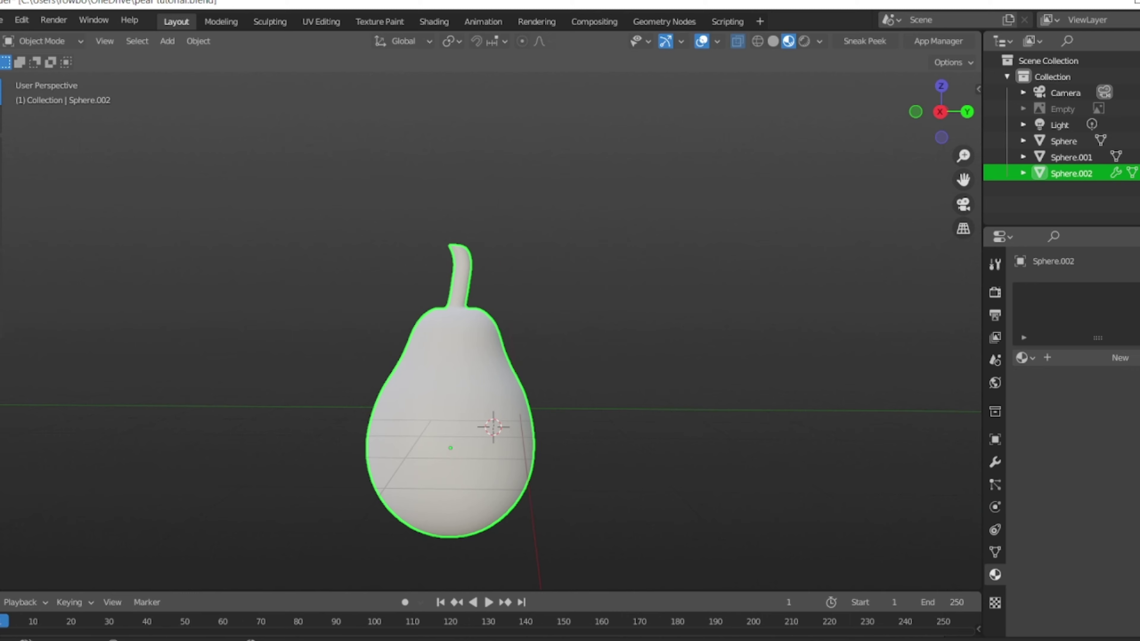
# - Assign the light-green Material.001 to the pear and check its base colour
pyautogui.click(995, 462)
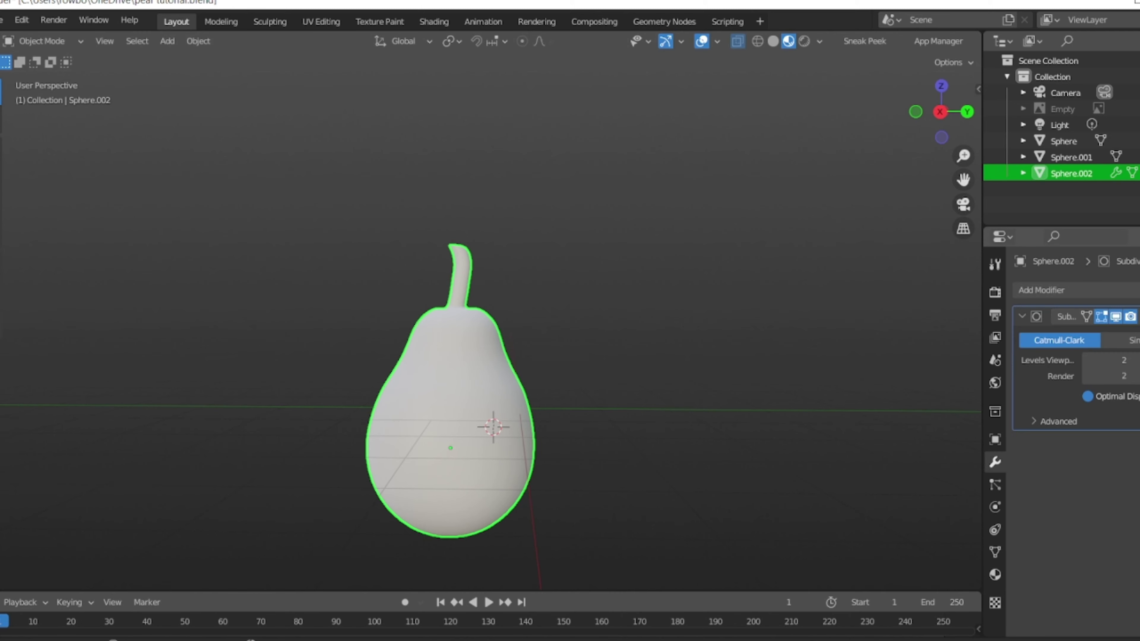
pyautogui.click(995, 574)
pyautogui.click(1086, 359)
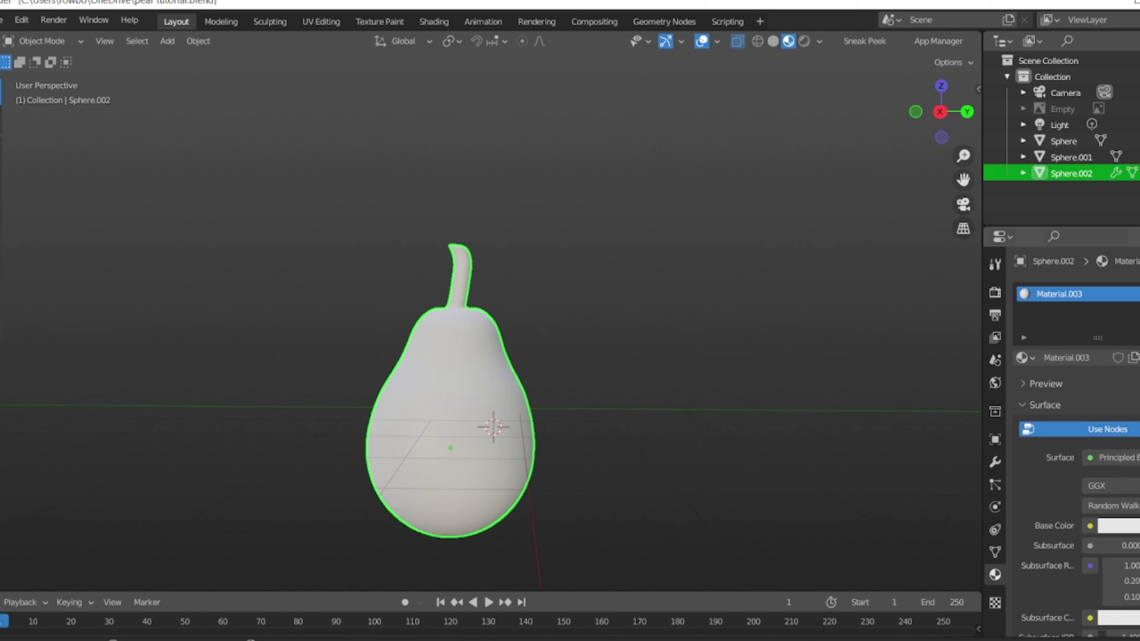
pyautogui.click(1023, 358)
pyautogui.click(866, 398)
pyautogui.scroll(-1, 1077, 449)
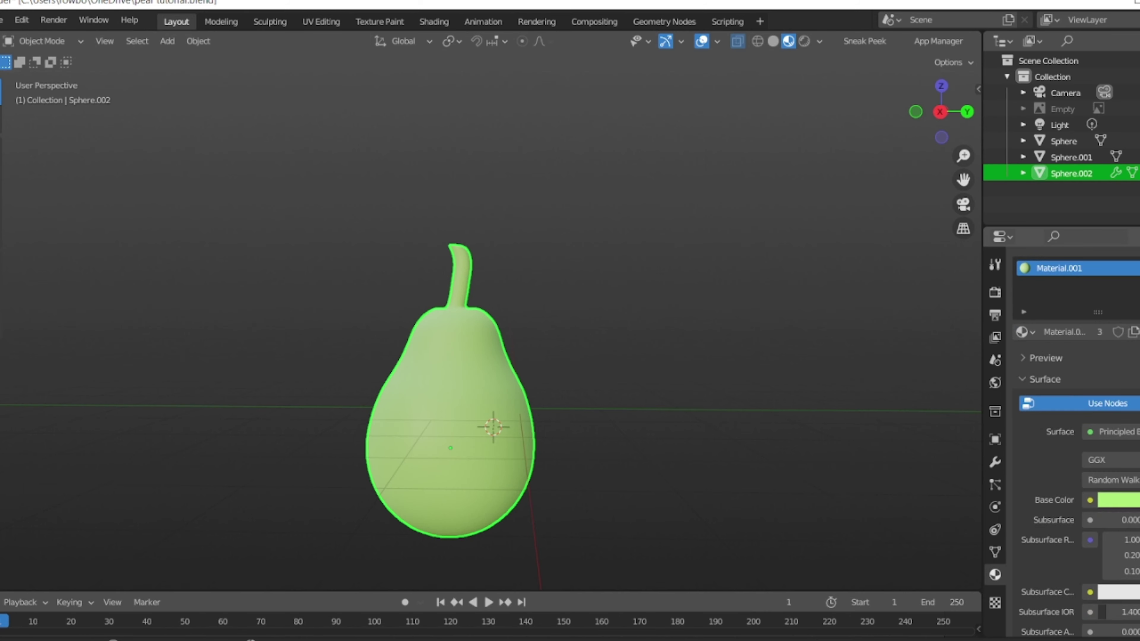
pyautogui.click(1117, 500)
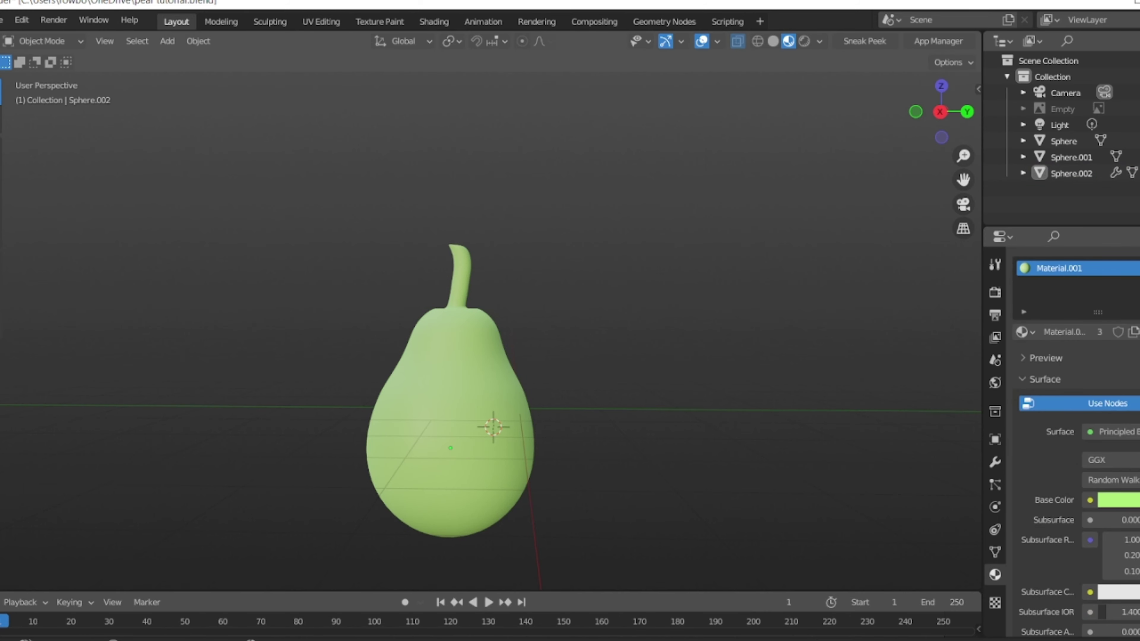
pyautogui.press('Tab')
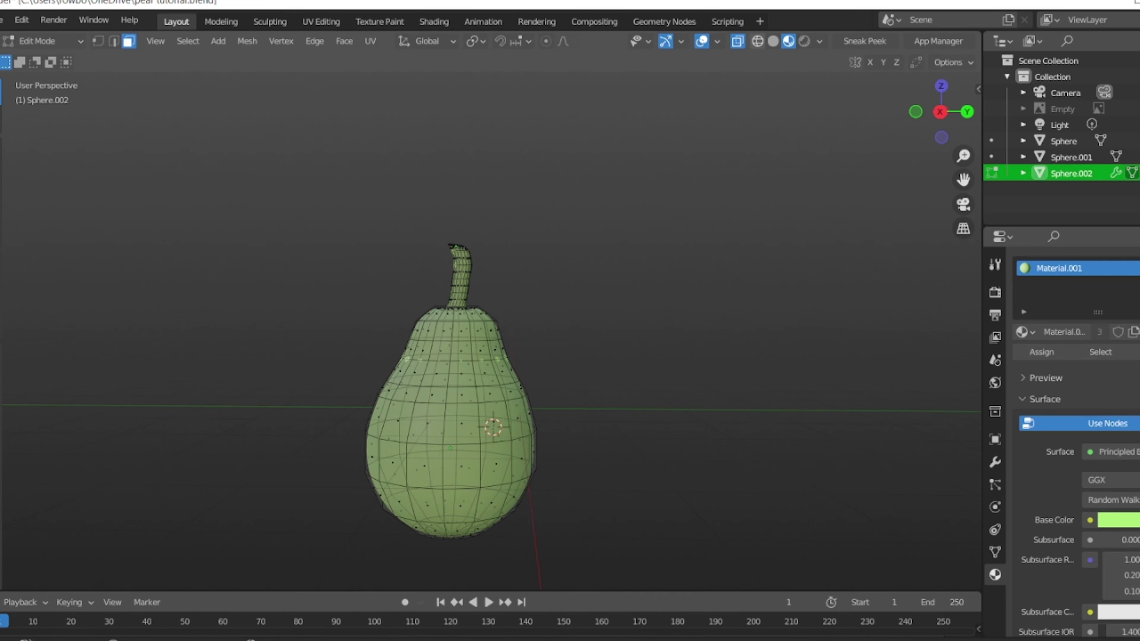
# - Box-select the stem in wireframe and separate it into its own object
pyautogui.hotkey('shift', 'z')
pyautogui.scroll(4, 449, 382)
pyautogui.moveTo(514, 167); pyautogui.dragTo(398, 265)
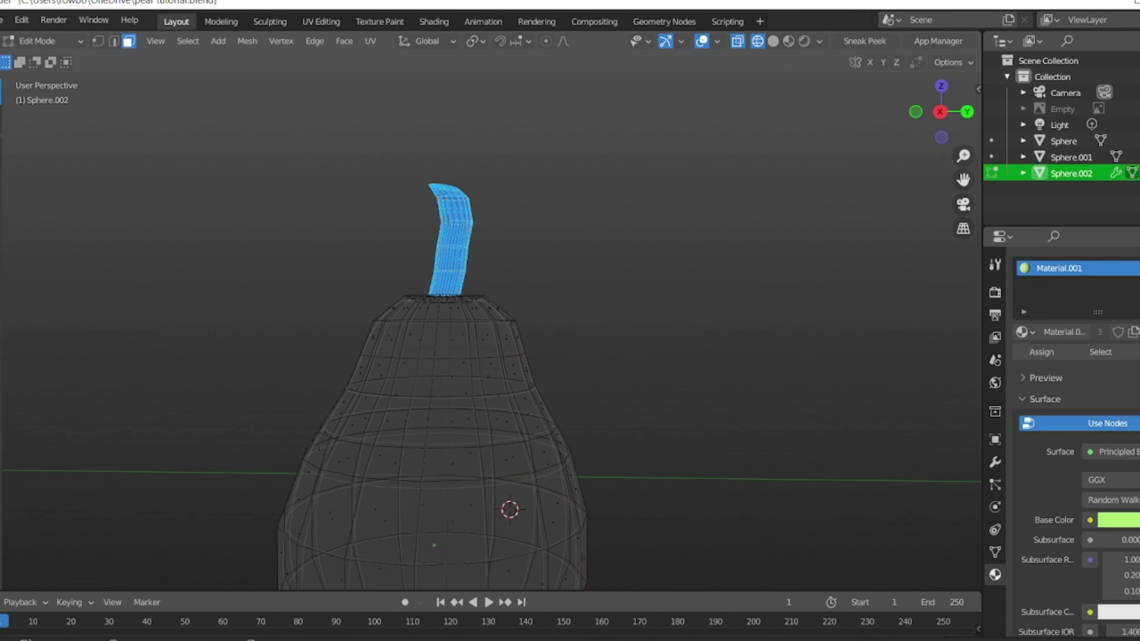
pyautogui.press('p')
pyautogui.press('Return')
pyautogui.press('Tab')
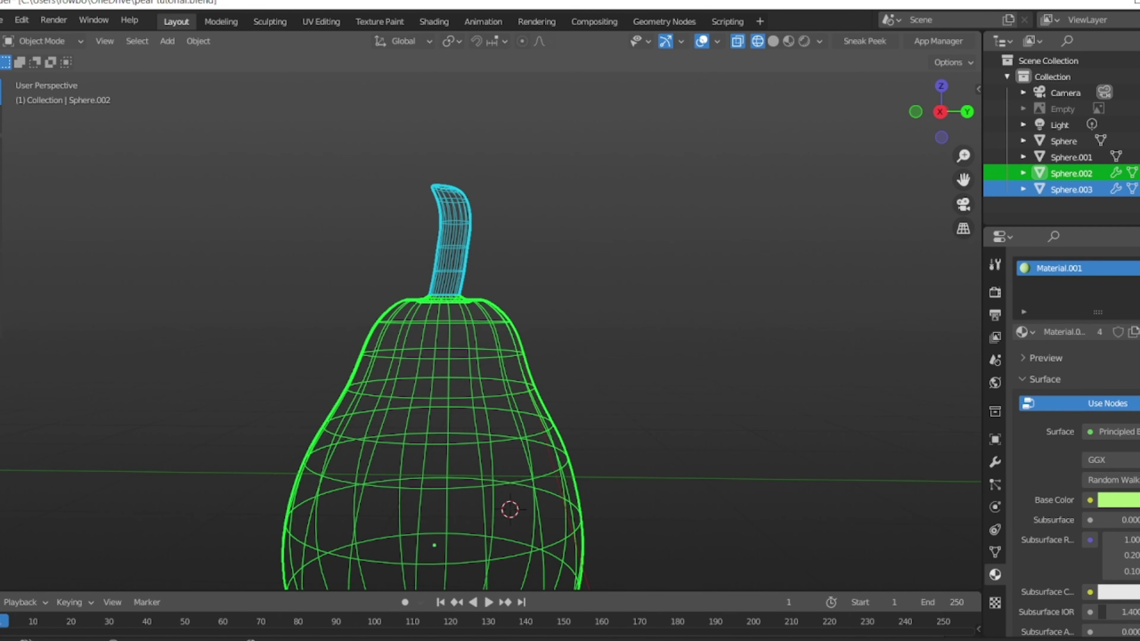
# - Give the separated stem Sphere.003 a new brown material, Material.002
pyautogui.hotkey('shift', 'z')
pyautogui.scroll(-2, 449, 386)
pyautogui.click(1071, 189)
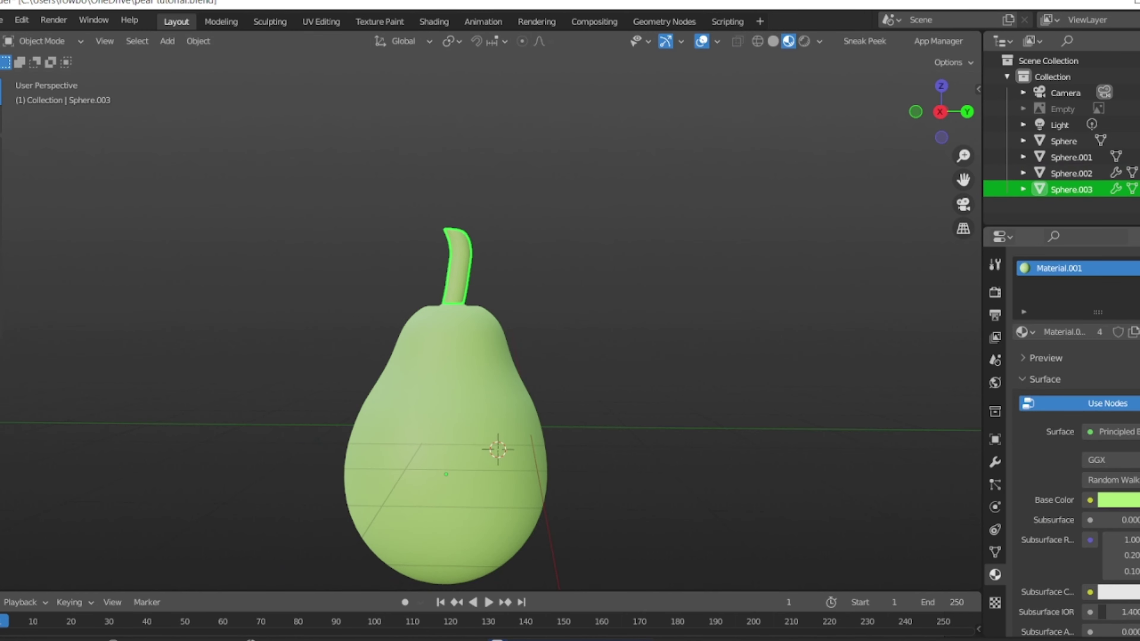
pyautogui.click(1135, 269)
pyautogui.click(1025, 389)
pyautogui.click(893, 460)
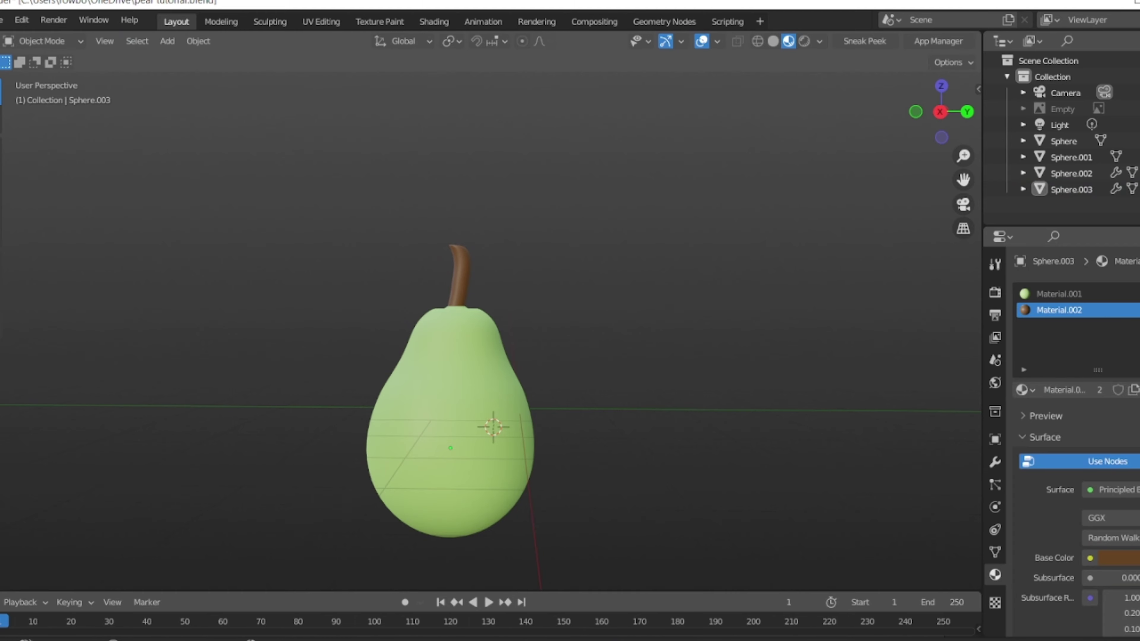
# - Move the stem vertically along Z to sit on the pear, then deselect it
pyautogui.click(1071, 189)
pyautogui.press('g')
pyautogui.press('z')
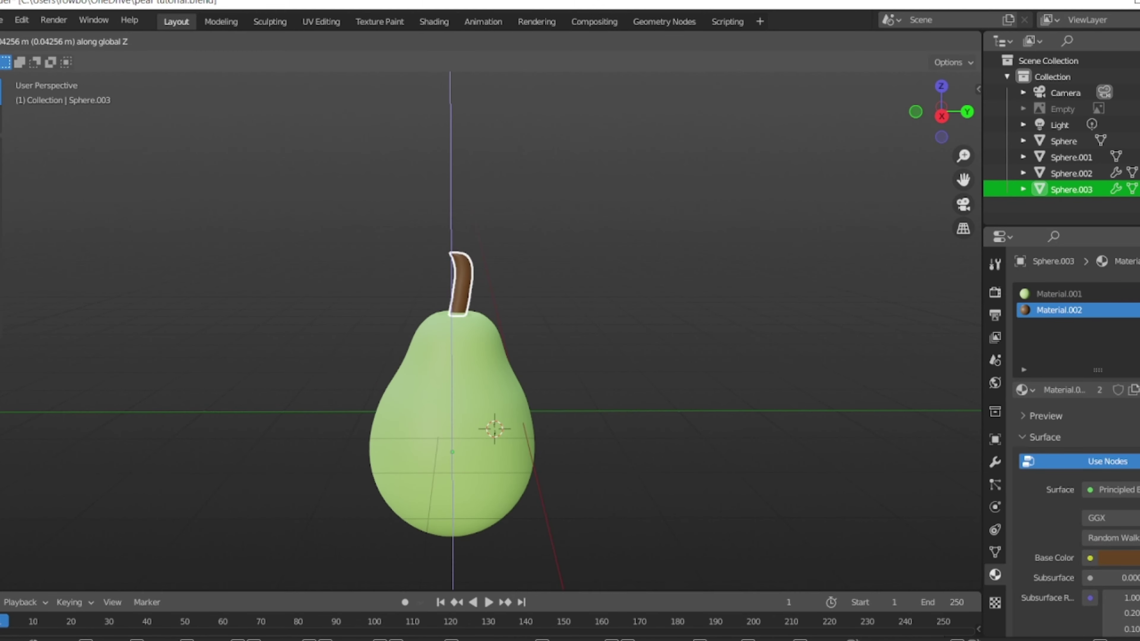
pyautogui.press('Return')
pyautogui.hotkey('alt', 'a')
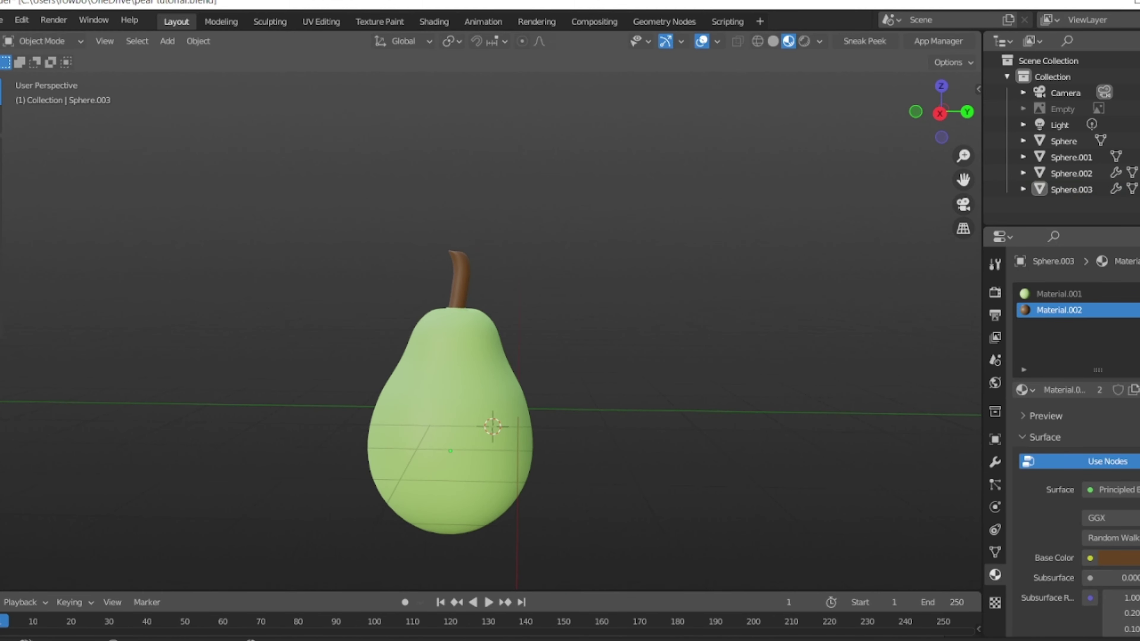